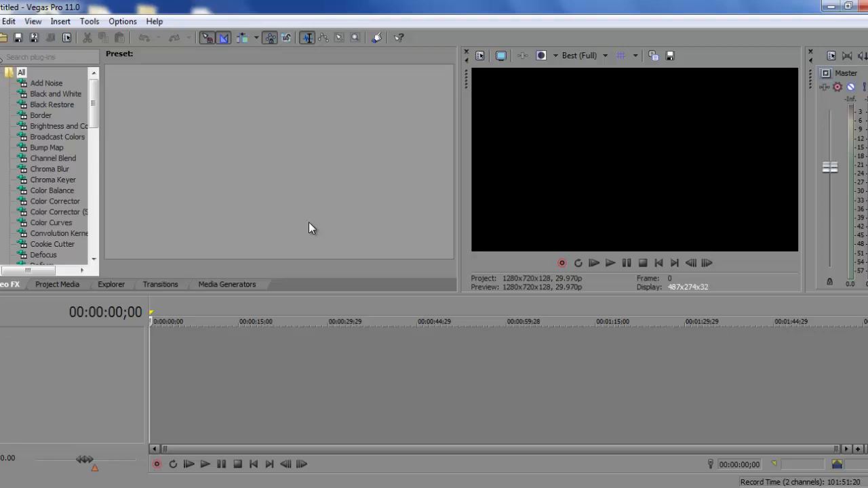
- Switch to the web browser and open the YouTube home page in a new tab
left_click(91, 487)
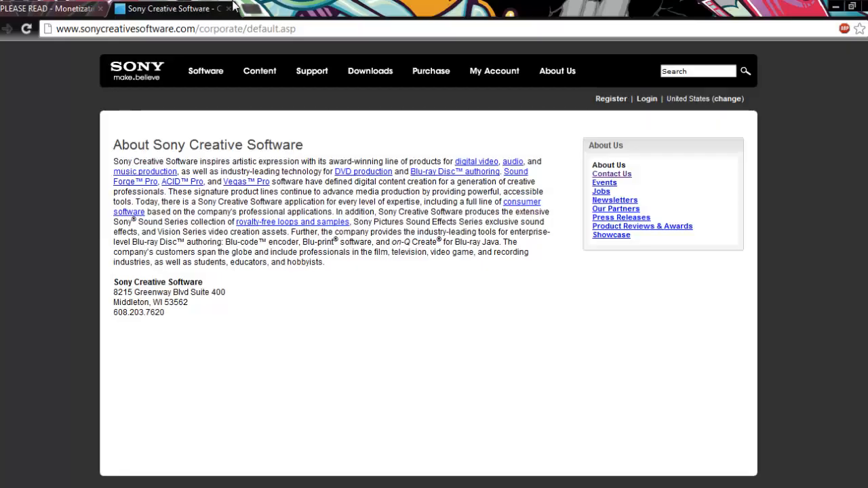
left_click(245, 9)
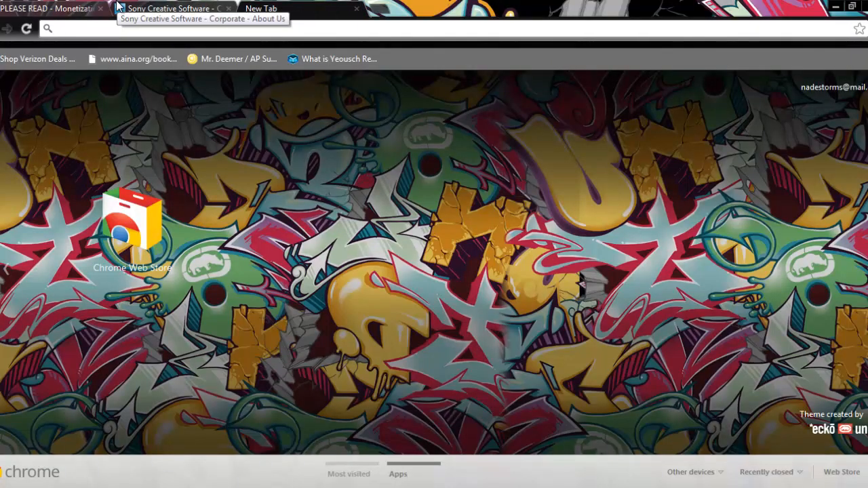
type("yy")
key("Return")
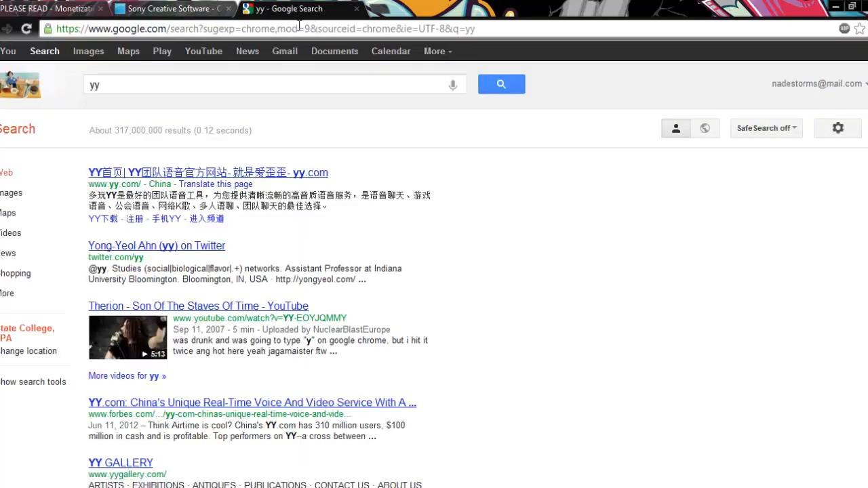
left_click(298, 30)
type("y")
key("Return")
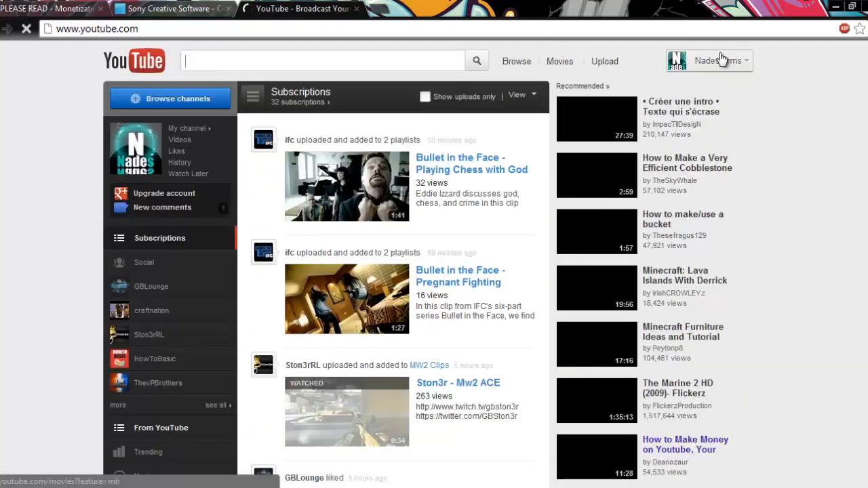
- Open the comments folder of the account's YouTube inbox
left_click(698, 60)
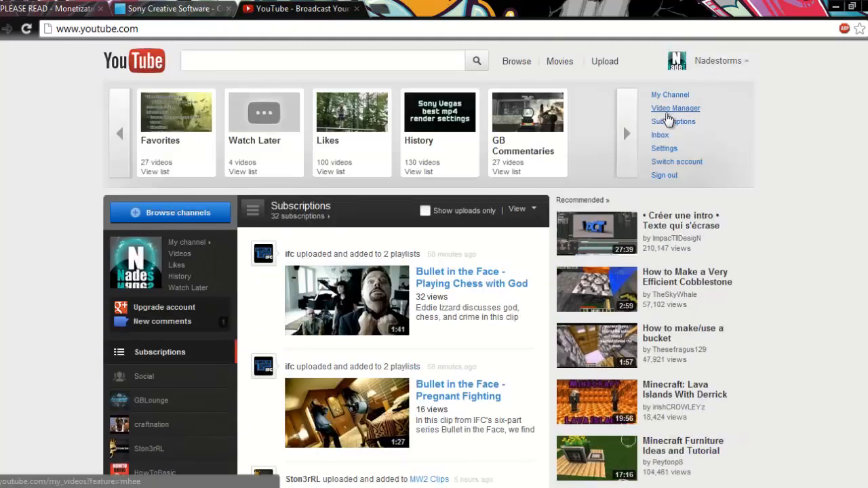
left_click(661, 135)
left_click(202, 274)
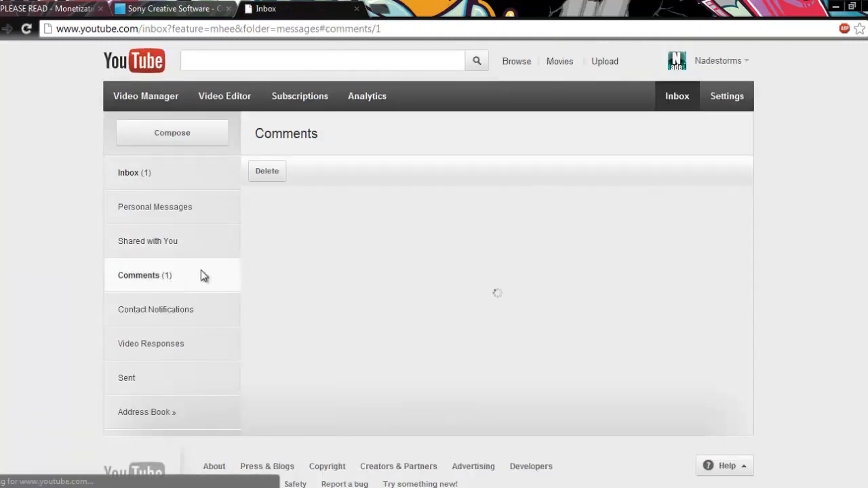
left_click(441, 221)
left_click(309, 277)
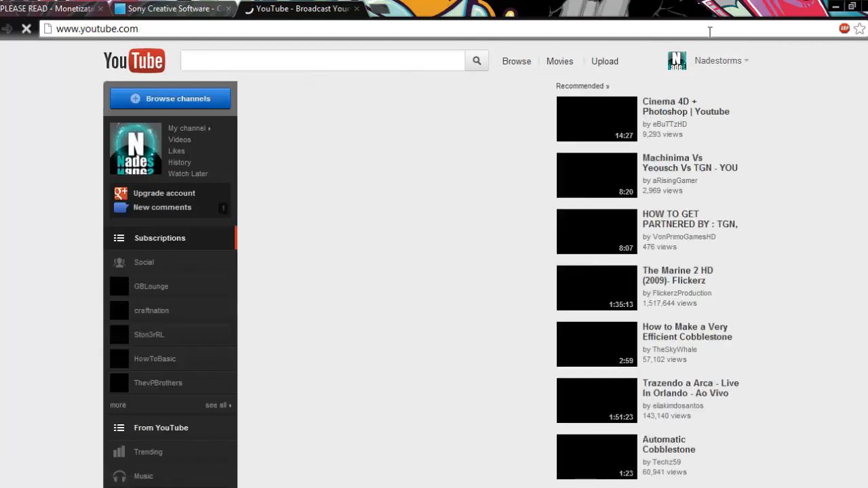
- From the YouTube home page, return to the inbox comments and open the comment on the MW3 2v2 SnD commentary video
left_click(718, 61)
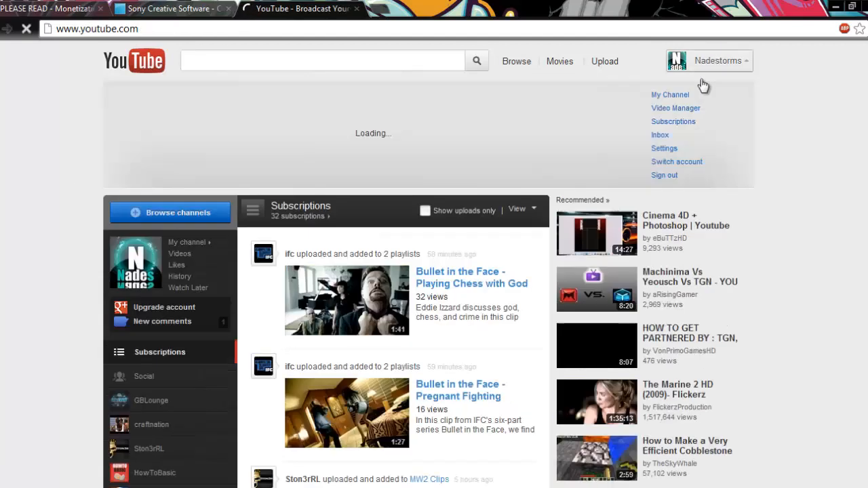
left_click(714, 131)
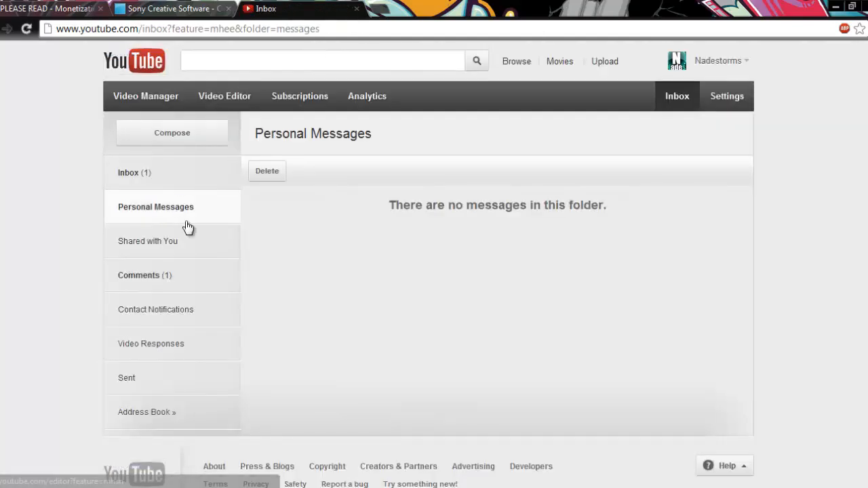
left_click(180, 286)
left_click(479, 227)
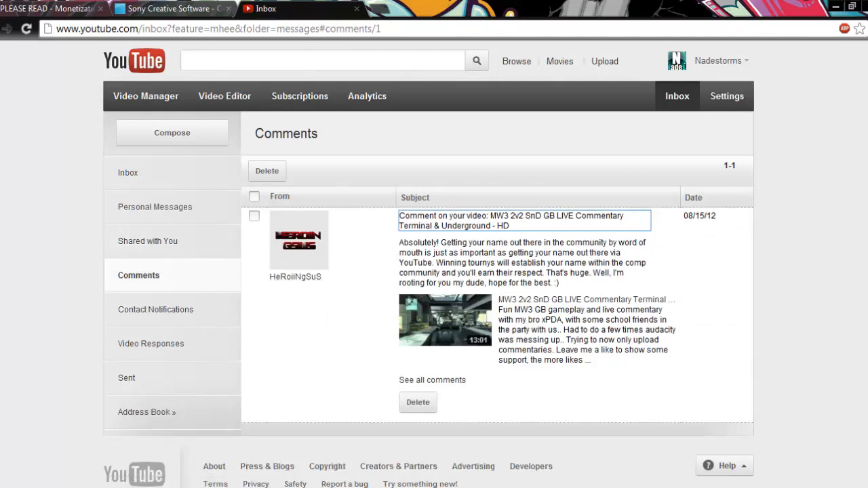
- Switch to Vegas Pro and open the project video properties
left_click(325, 487)
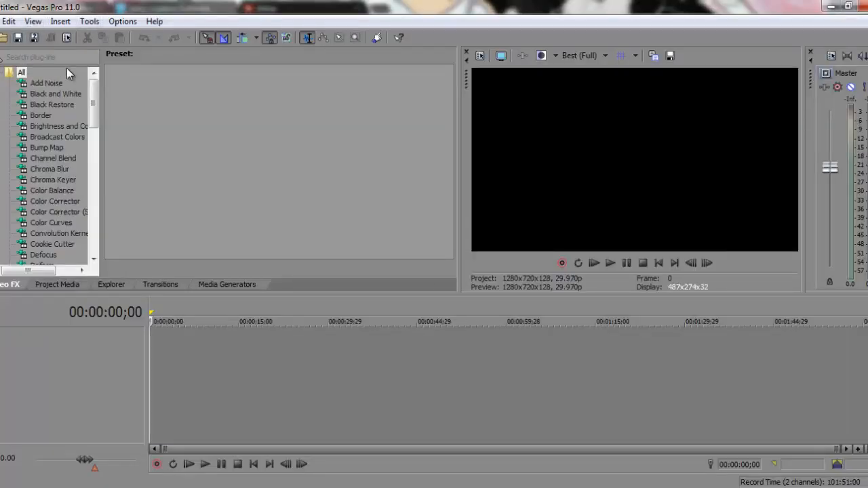
left_click(481, 56)
mouse_move(418, 40)
left_mouse_down()
mouse_move(420, 17)
mouse_move(420, 27)
left_mouse_up()
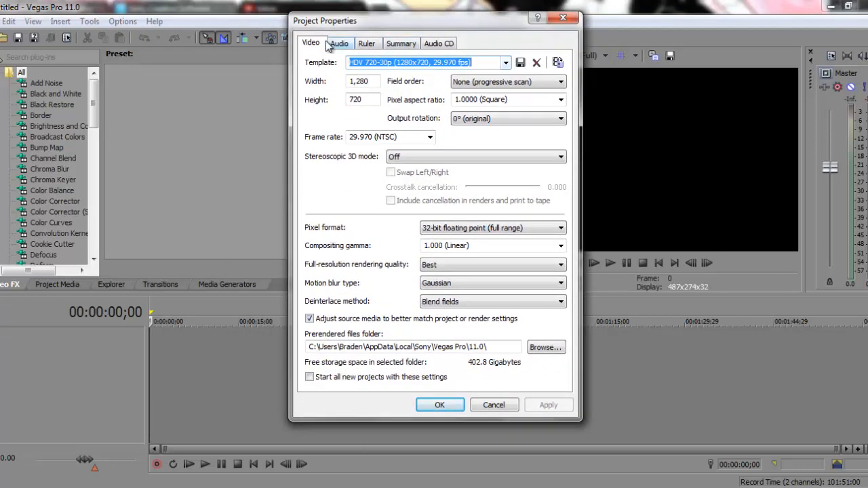
- Look through the ruler, Audio CD and audio settings of the project, returning to the video settings
left_click(369, 45)
left_click(441, 46)
left_click(332, 45)
left_click(323, 45)
- Browse the available video templates while keeping HDV 720-30p (1280x720, 29.970 fps)
left_click(505, 63)
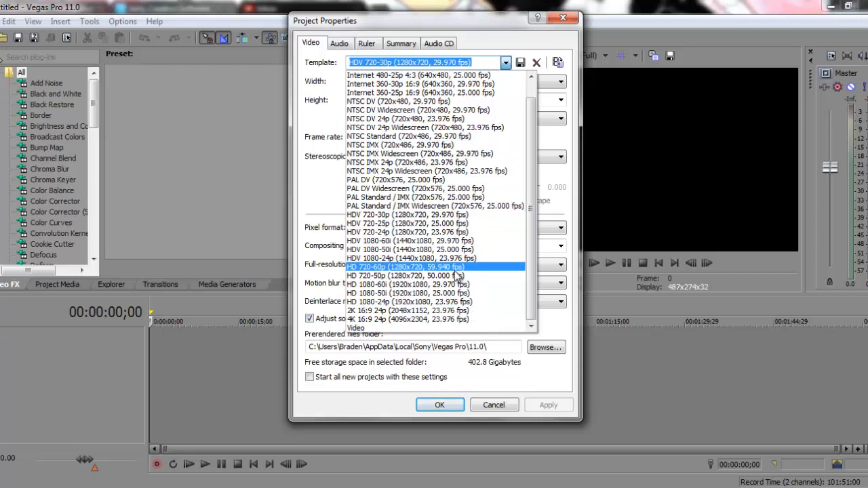
left_click(505, 63)
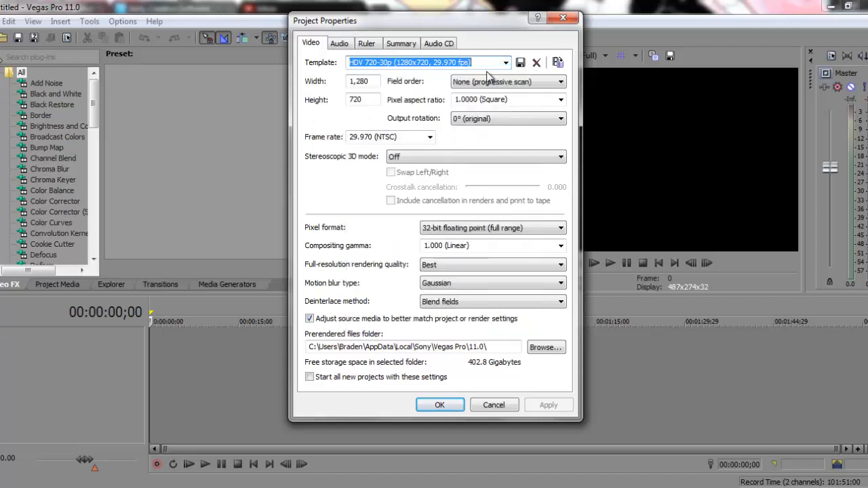
left_click(490, 61)
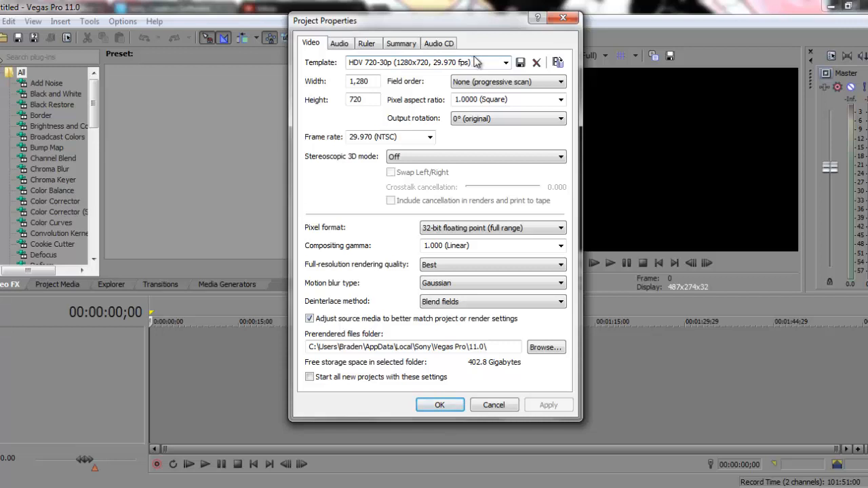
left_click_drag(475, 63, 349, 62)
left_click_drag(300, 43, 475, 62)
left_click(505, 63)
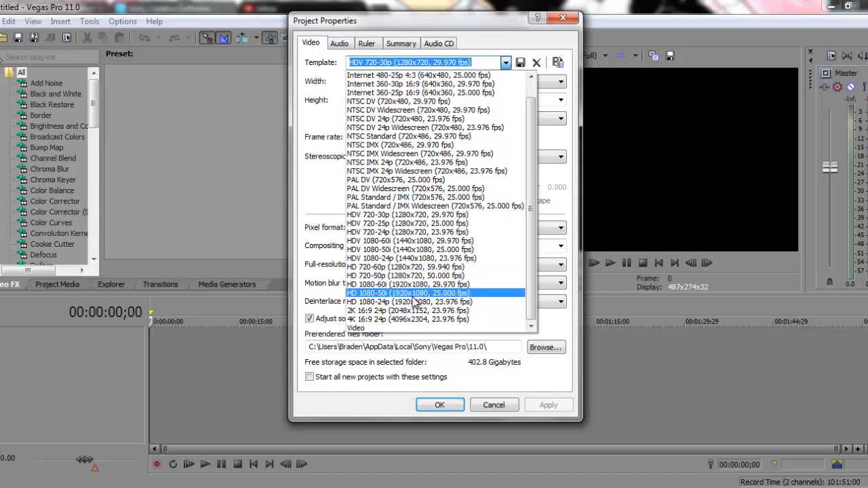
left_click(307, 139)
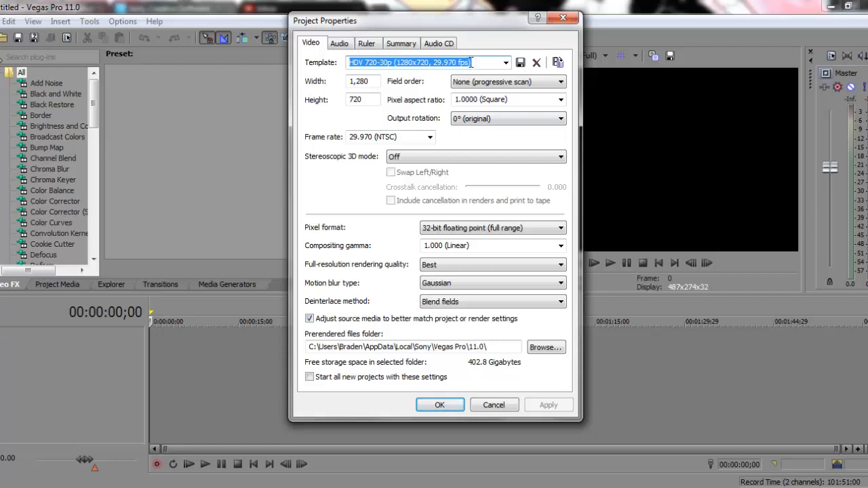
- Examine the resolution and frame rate given in the chosen video template's name
left_click(377, 62)
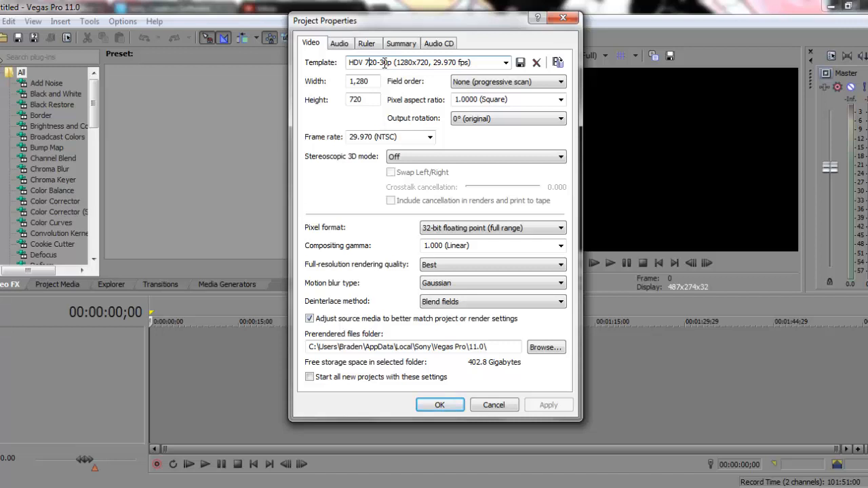
left_click_drag(418, 62, 436, 64)
left_click(403, 65)
left_click(409, 63)
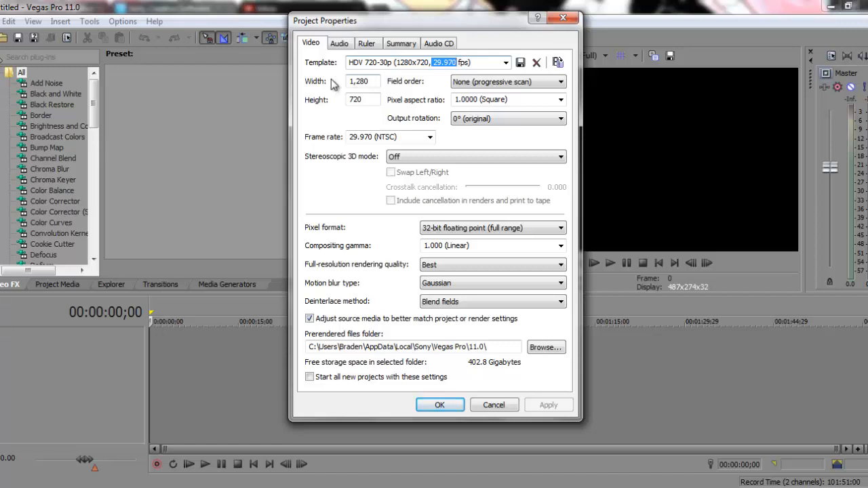
left_click(481, 65)
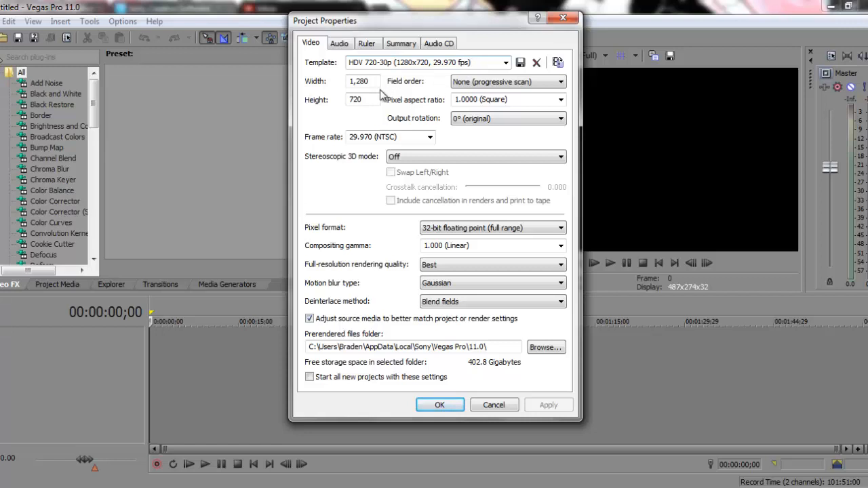
- Set the project frame rate to 25.000 (PAL) and back to 29.970 (NTSC)
left_click(430, 137)
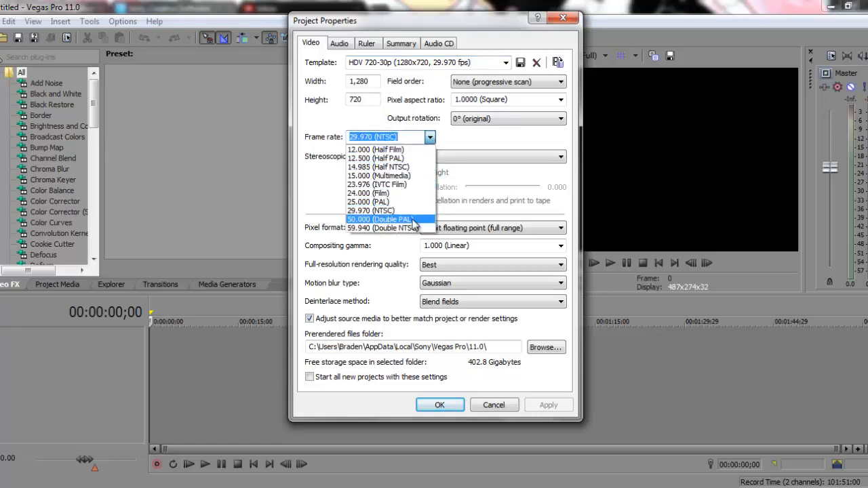
left_click(405, 202)
left_click(430, 137)
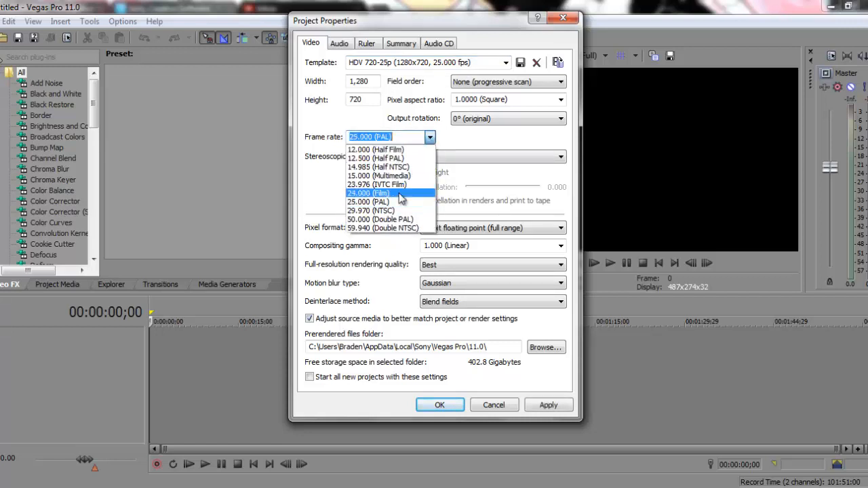
left_click(399, 211)
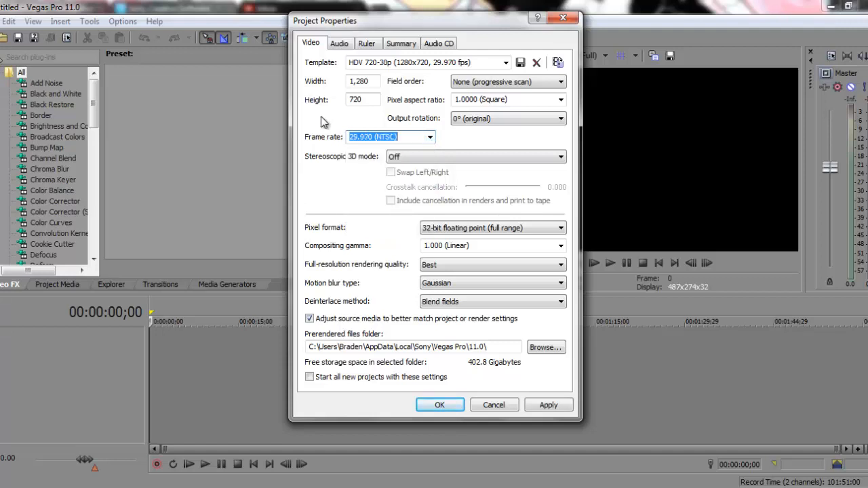
left_click(404, 139)
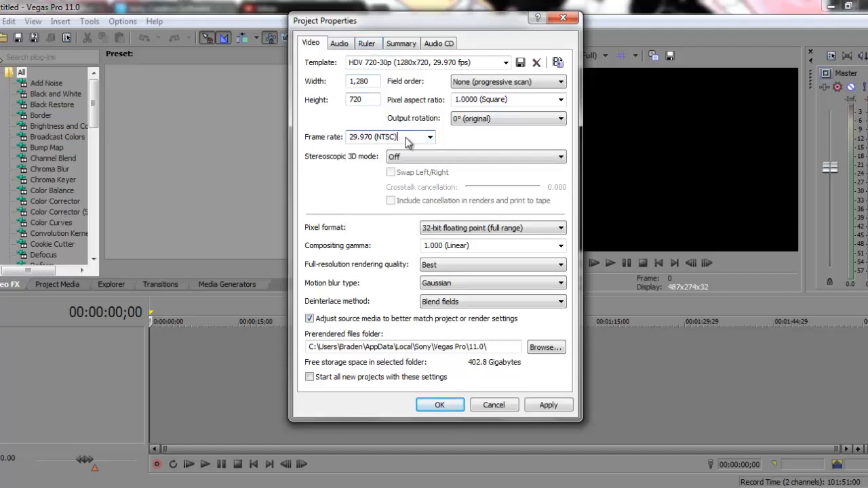
- Check the project's width, height, field order, pixel aspect ratio, output rotation and stereoscopic 3D mode
left_click(375, 81)
left_click(373, 100)
left_click(558, 82)
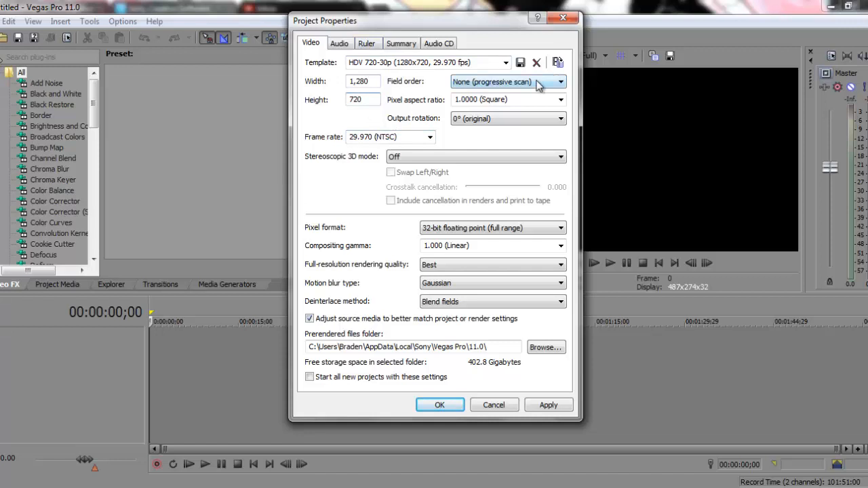
left_click(561, 83)
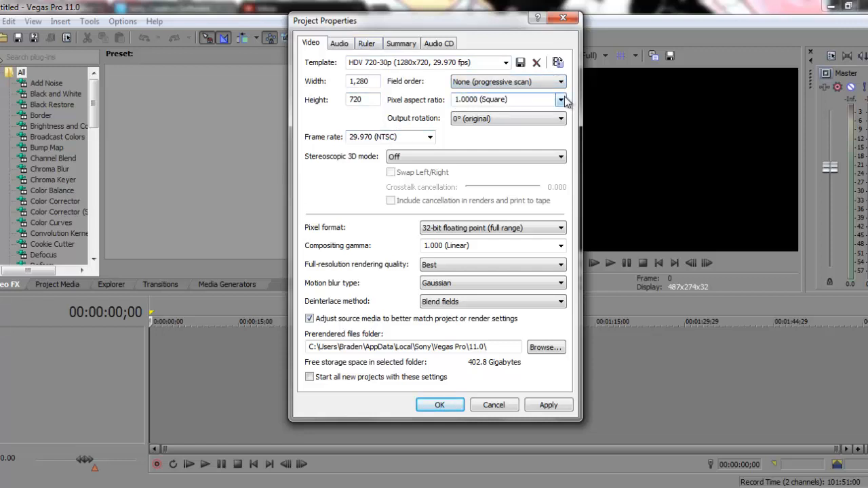
left_click(561, 99)
left_click(561, 100)
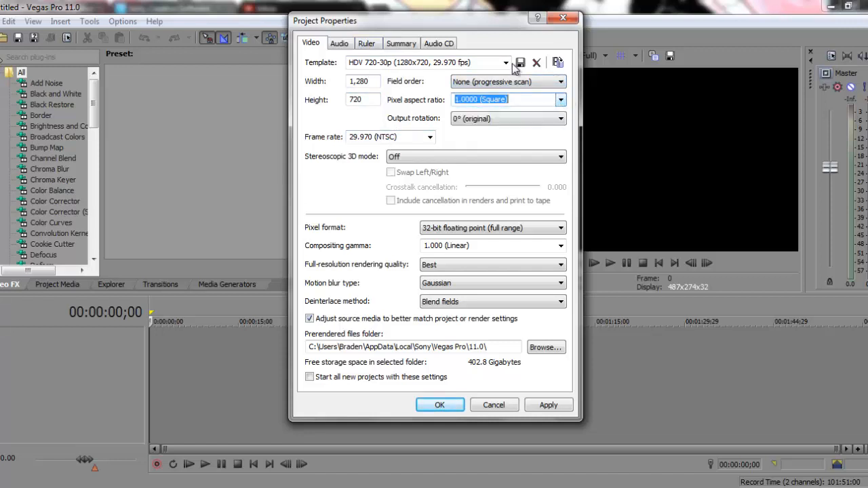
left_click(480, 120)
left_click(480, 120)
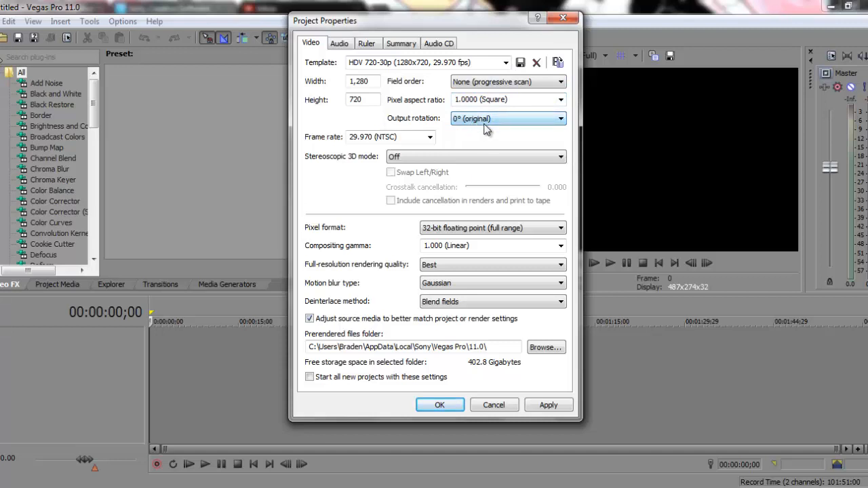
left_click(448, 160)
left_click(453, 168)
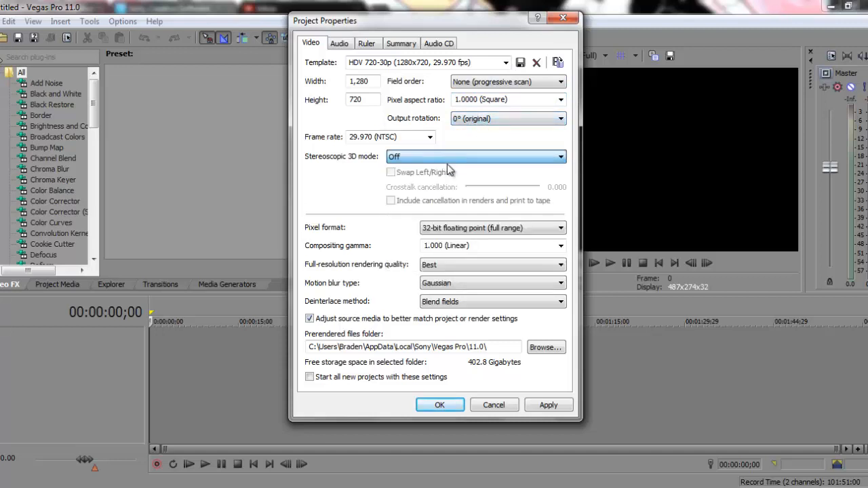
- Choose 32-bit floating point (full range) as the project's pixel format
left_click(453, 231)
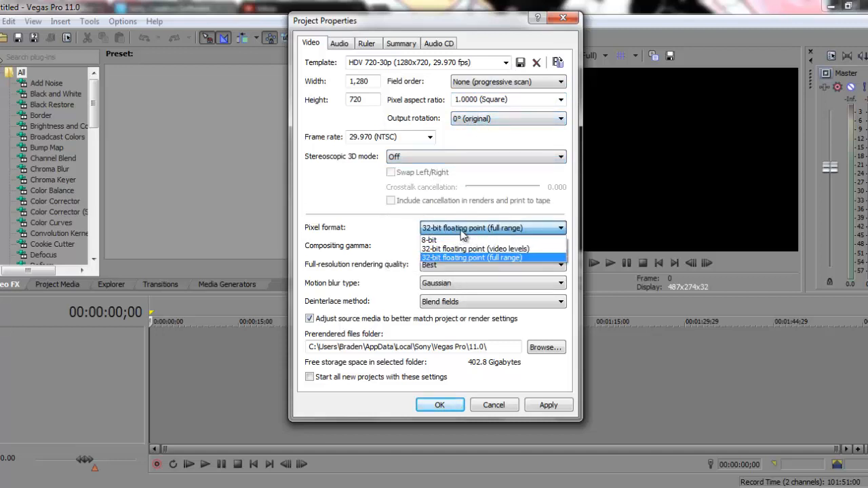
left_click(467, 232)
left_click(508, 232)
left_click(513, 258)
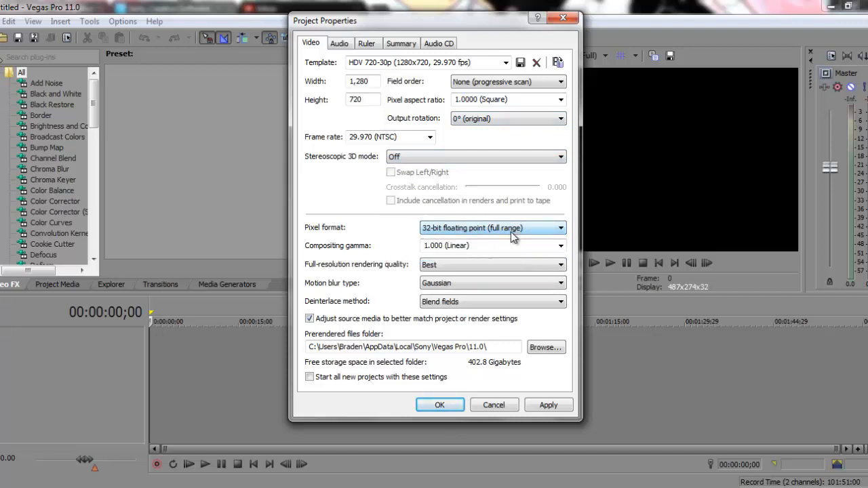
- Keep the compositing gamma at 1.000 (Linear) and choose Best as the full-resolution rendering quality
left_click(560, 250)
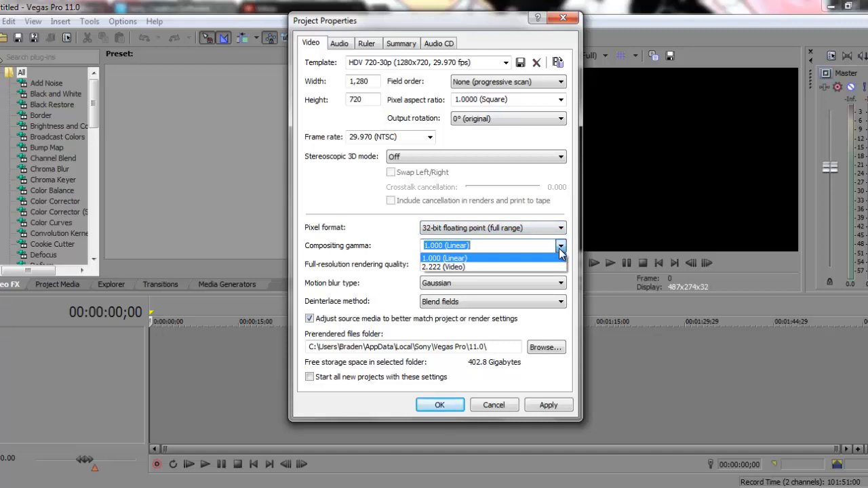
left_click(561, 250)
left_click(473, 246)
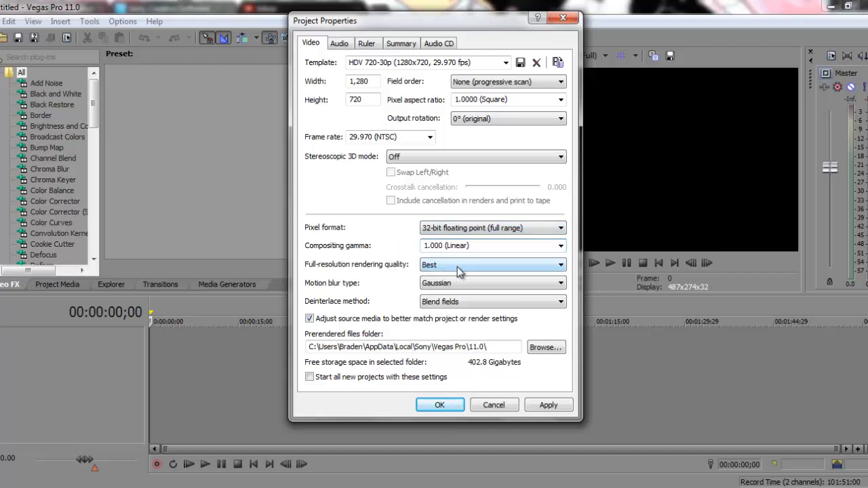
left_click(458, 271)
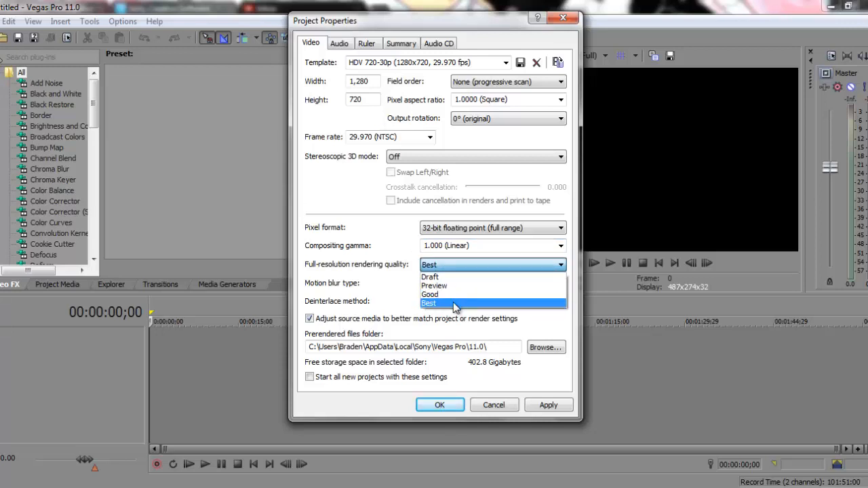
left_click(453, 301)
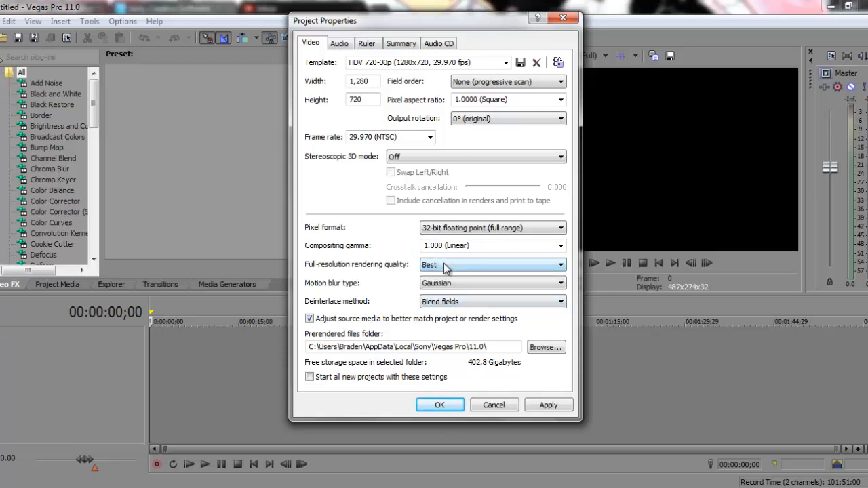
- Check the motion blur type options, keeping Gaussian, and close the project properties
left_click(455, 285)
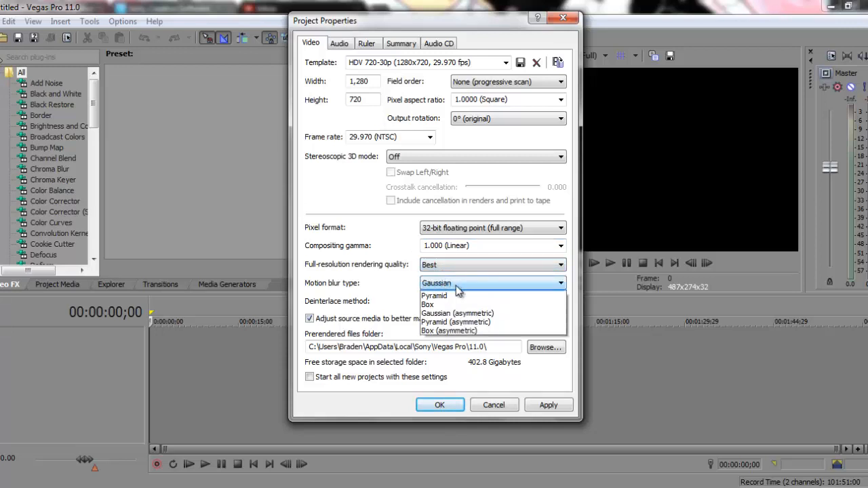
left_click(455, 287)
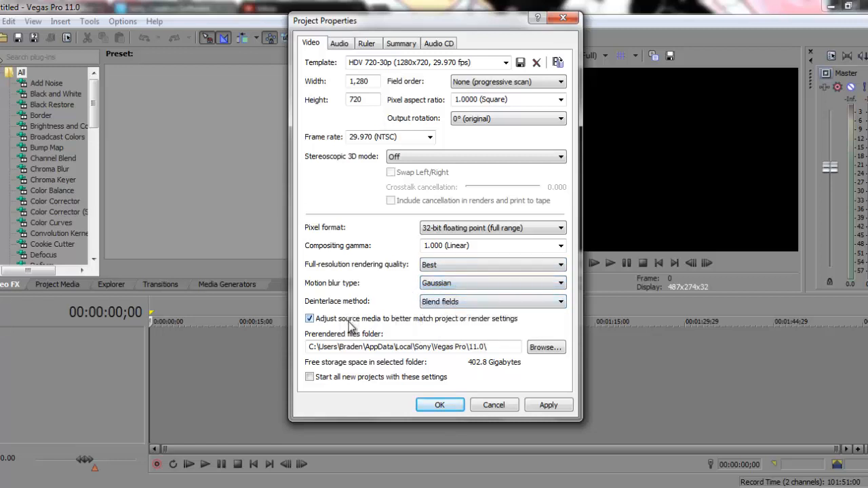
left_click(349, 377)
left_click(486, 409)
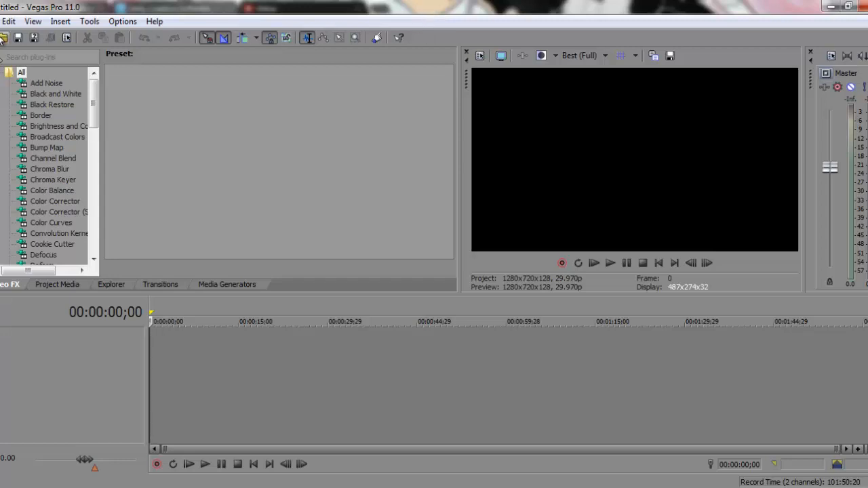
- Open the clip 2012_8_15_17_51_30.M2TS from the Videos library onto the timeline
key("ctrl+o")
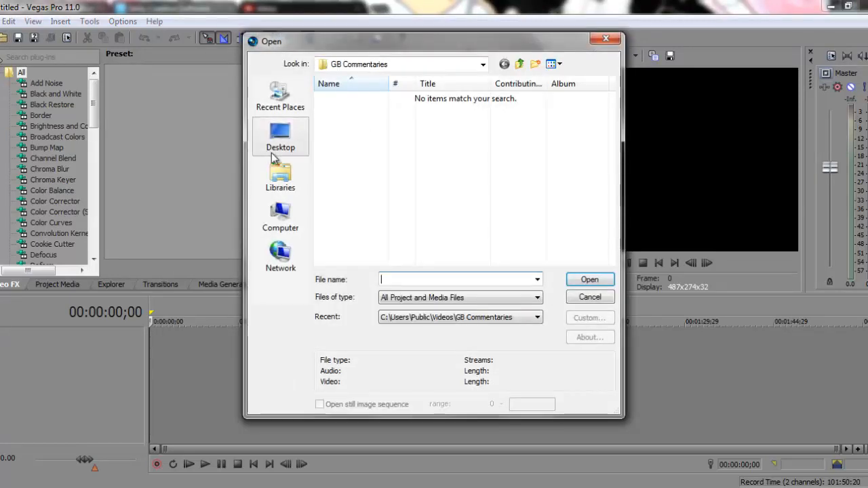
left_click(291, 178)
double_click(502, 136)
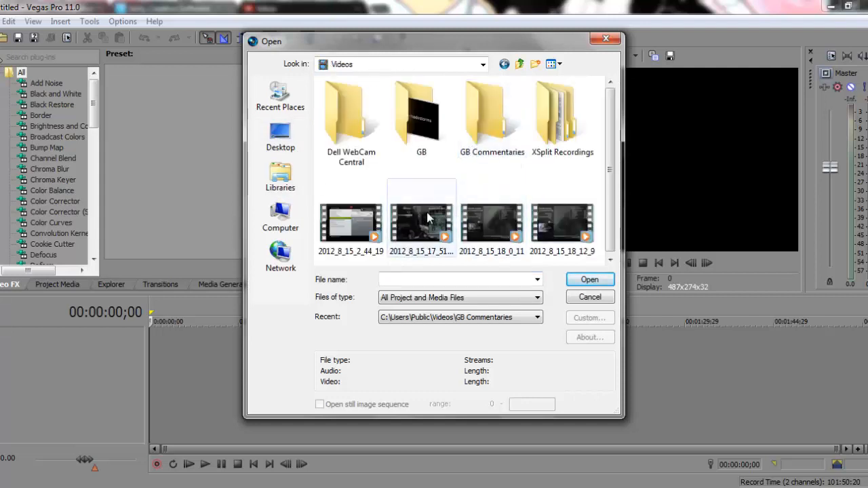
scroll(557, 175, "down", 1)
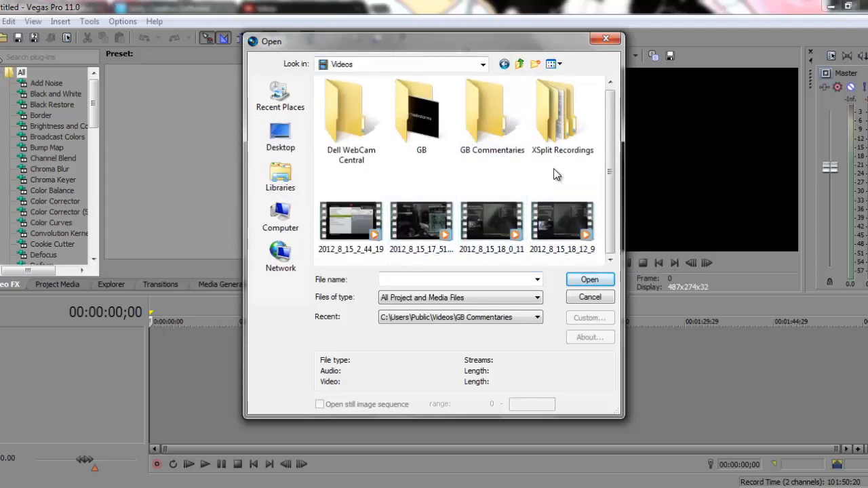
double_click(420, 220)
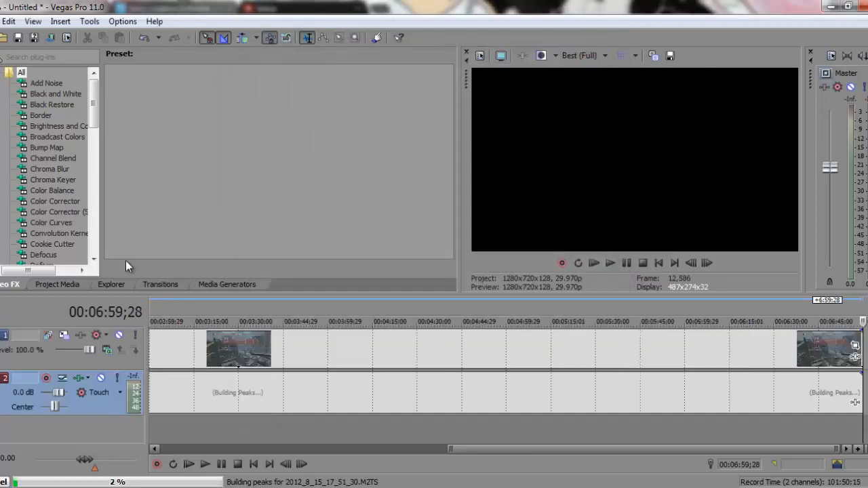
- Preview various moments across the gameplay clip, finishing with the playhead at 00:05:39;13
left_click(289, 351)
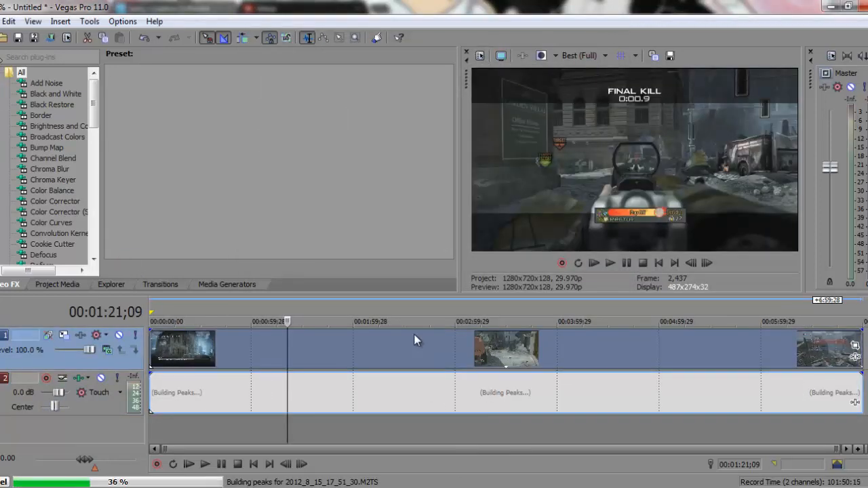
left_click(414, 342)
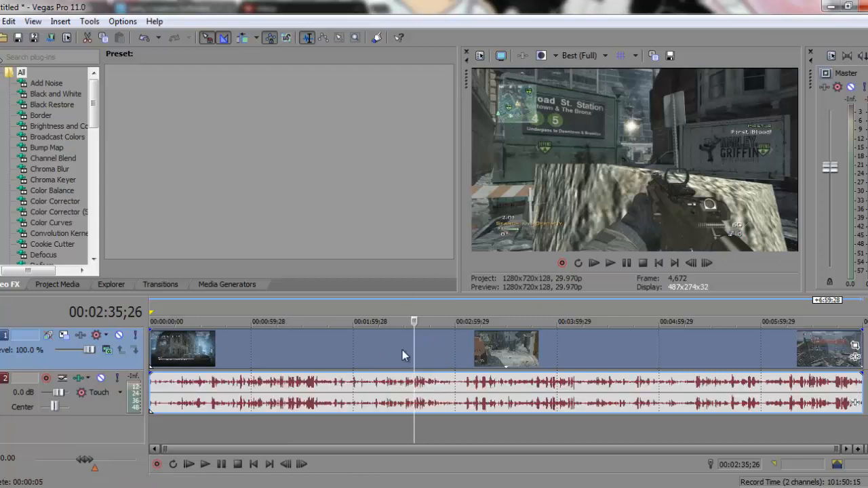
left_click(477, 346)
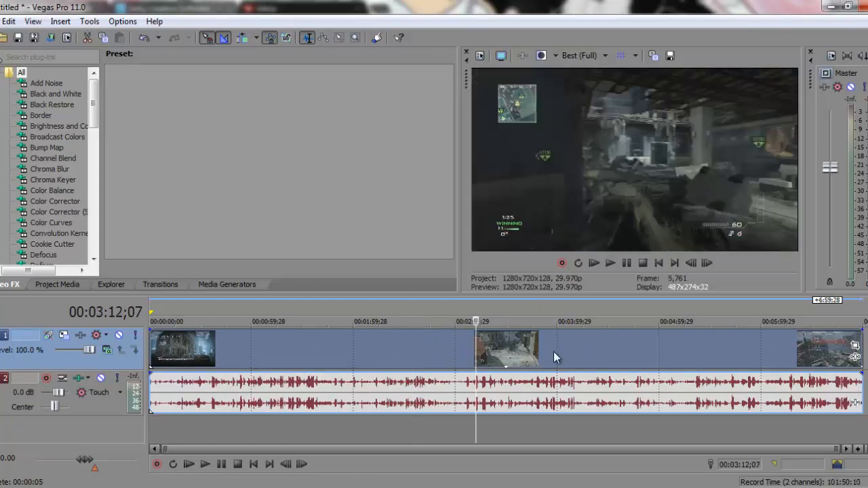
left_click(553, 351)
left_click(618, 354)
left_click(708, 347)
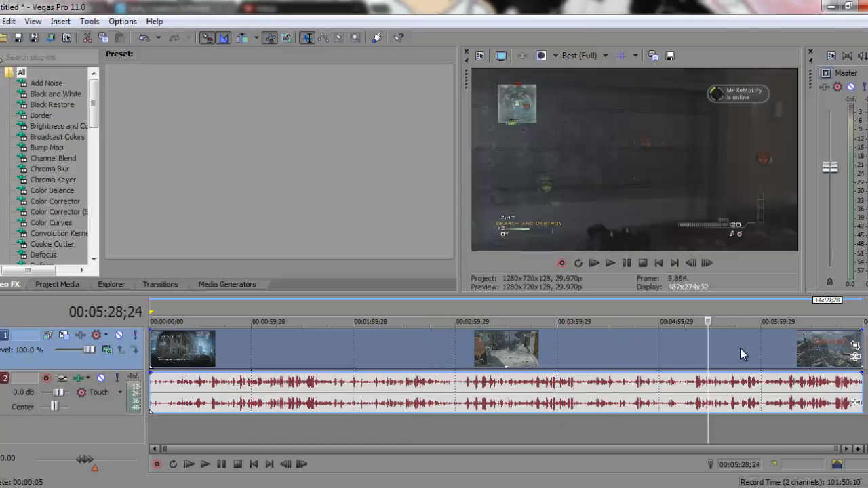
left_click(699, 347)
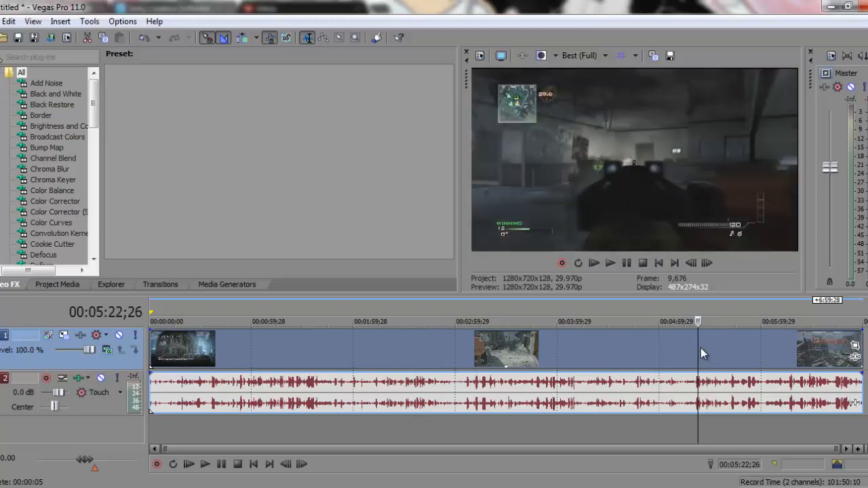
left_click(708, 345)
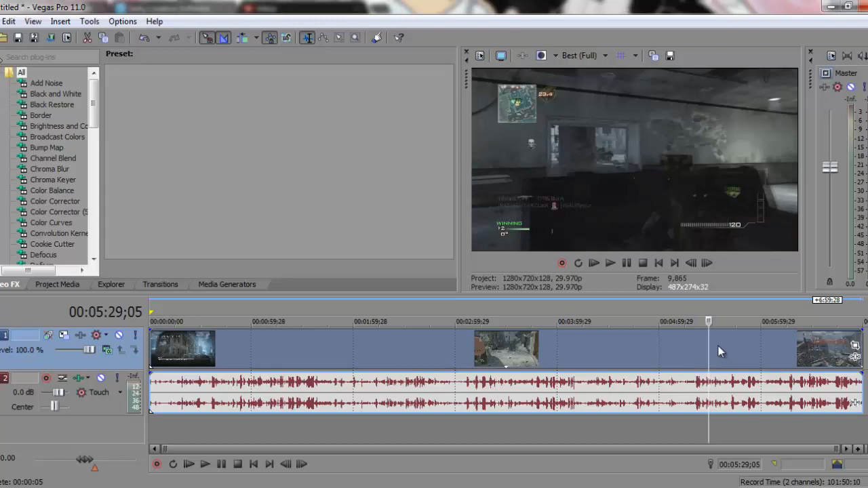
left_click(711, 348)
left_click(717, 348)
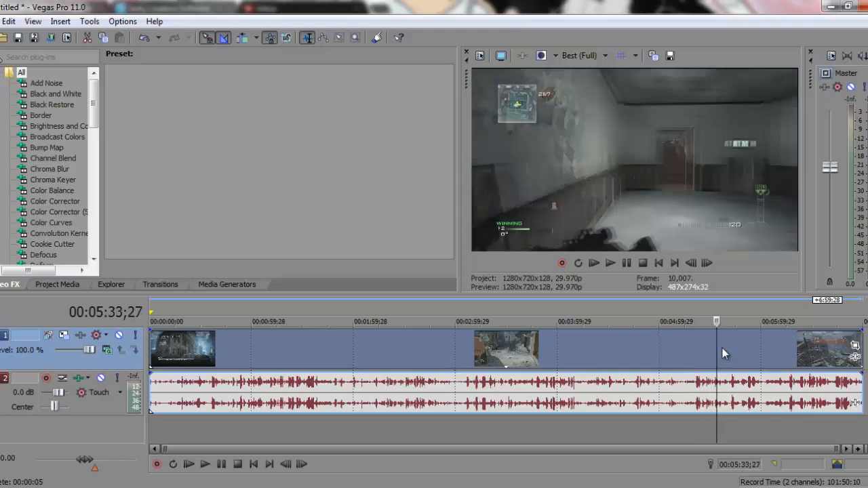
left_click(726, 346)
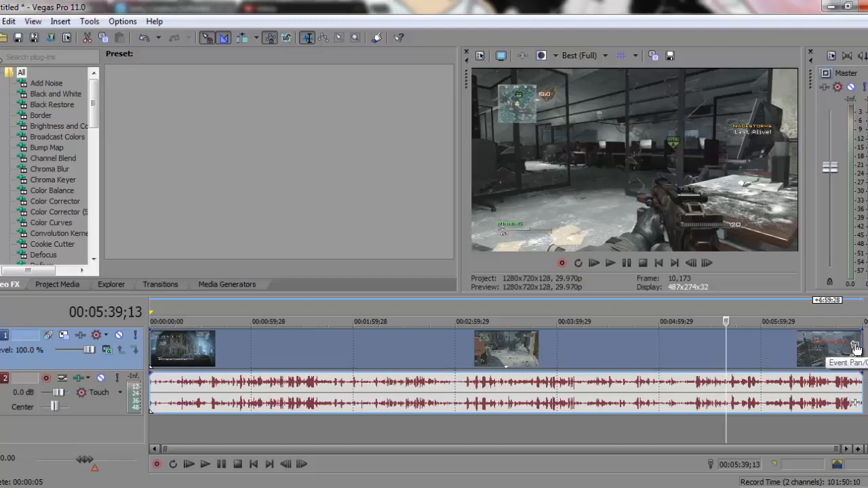
- Open the Event Pan/Crop settings of the video clip and look through the available presets
right_click(666, 367)
left_click(716, 211)
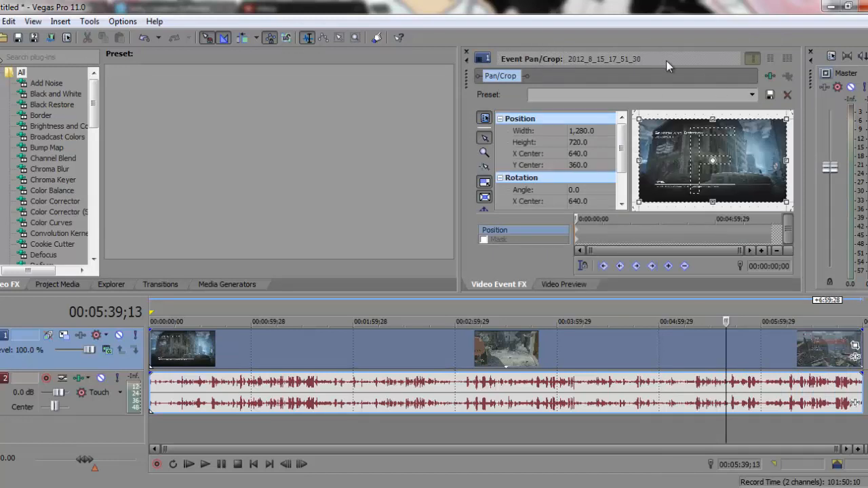
left_click(750, 96)
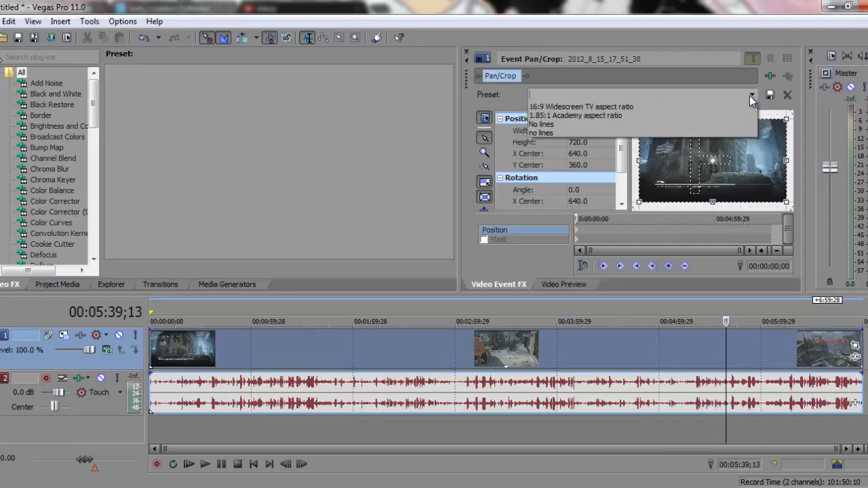
left_click(750, 96)
- Reduce the clip's pan/crop width to 1,275.0
left_click(600, 131)
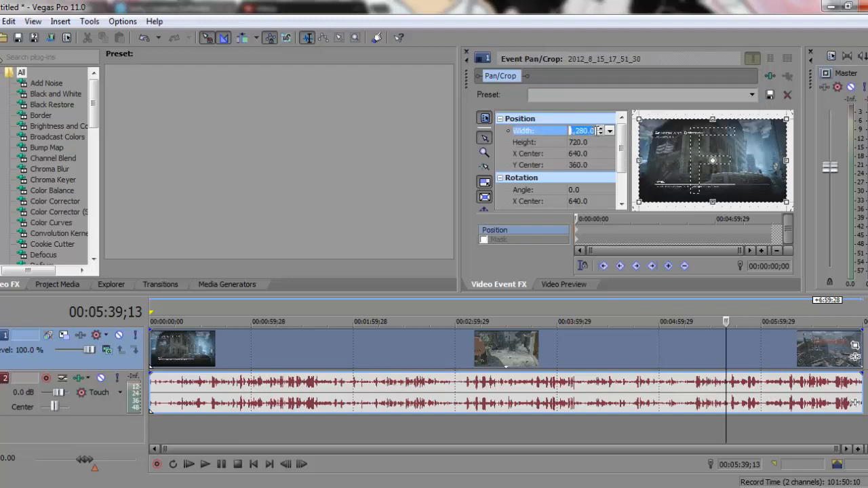
left_click(601, 135)
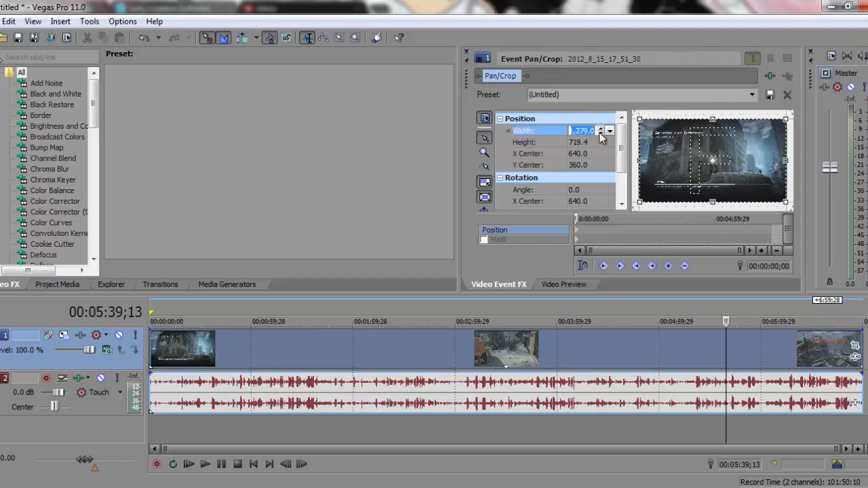
left_click(601, 134)
left_click(601, 135)
left_click(601, 135)
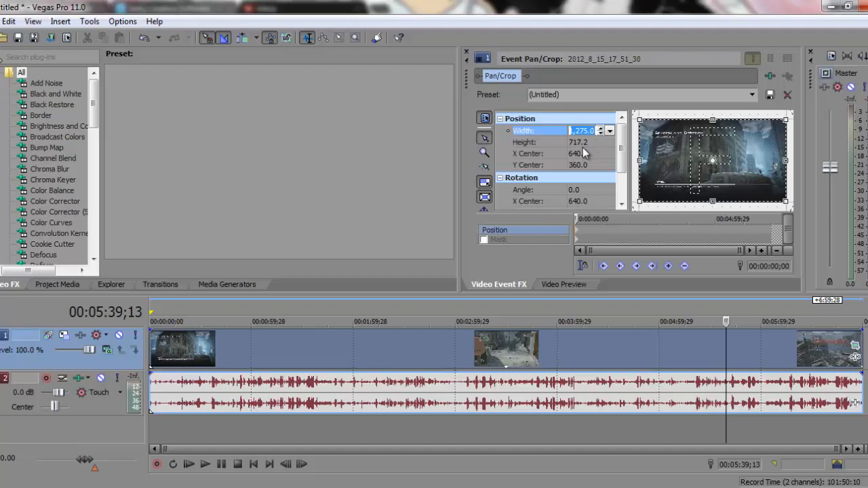
- Try the "no lines" and "No lines" pan/crop presets on the clip
left_click(749, 94)
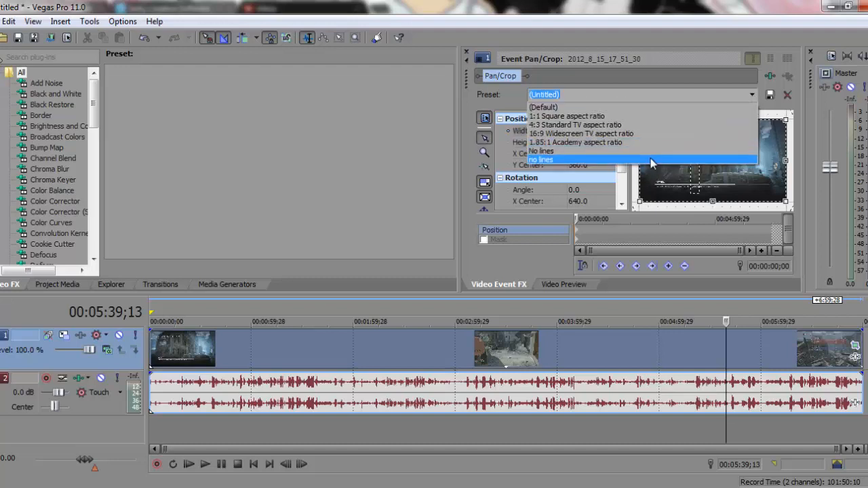
left_click(649, 160)
left_click(601, 131)
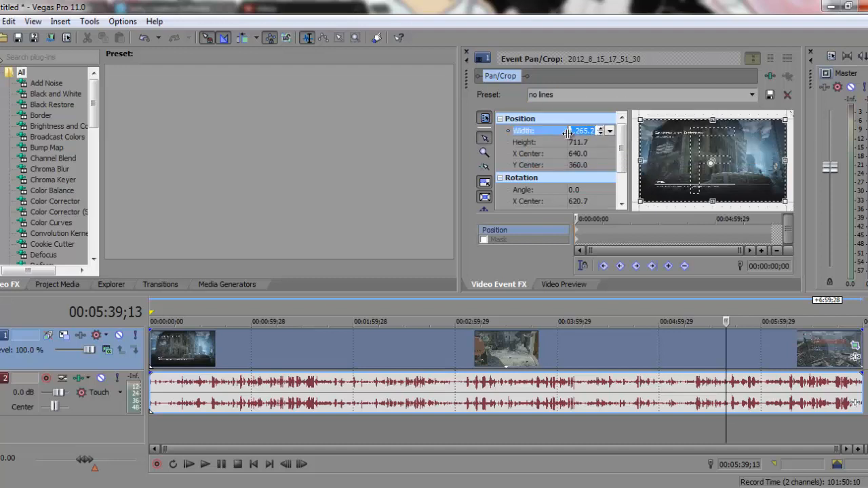
left_click(752, 94)
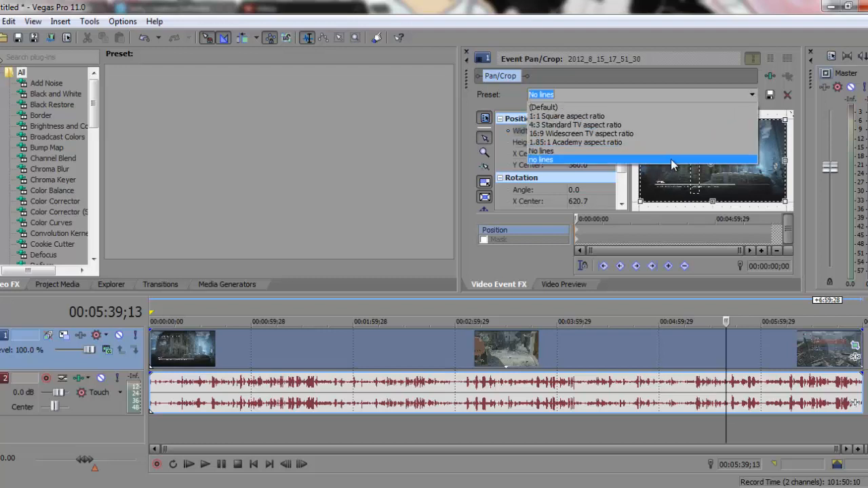
left_click(668, 155)
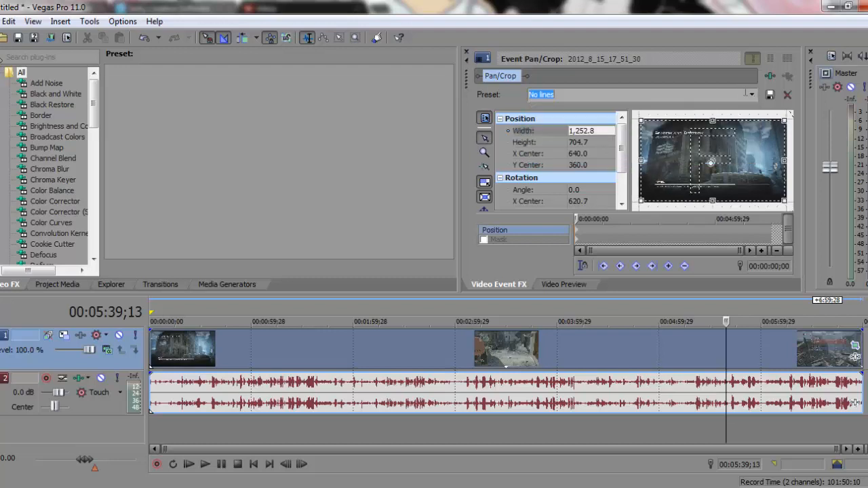
- Apply the lowercase "no lines" pan/crop preset to the clip and return to the video preview
left_click(751, 96)
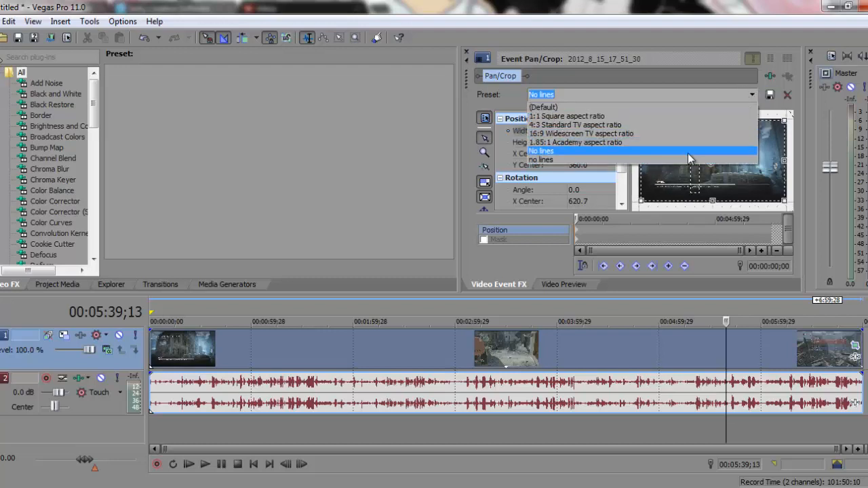
left_click(687, 162)
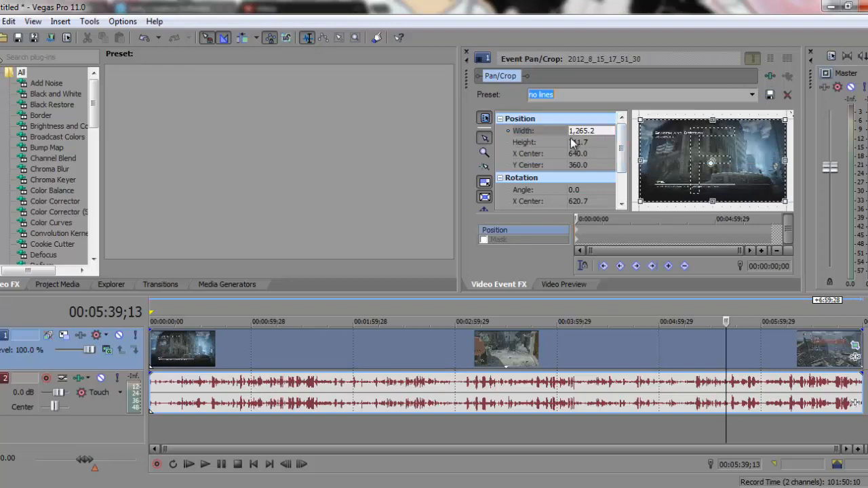
left_click(585, 97)
left_click(553, 285)
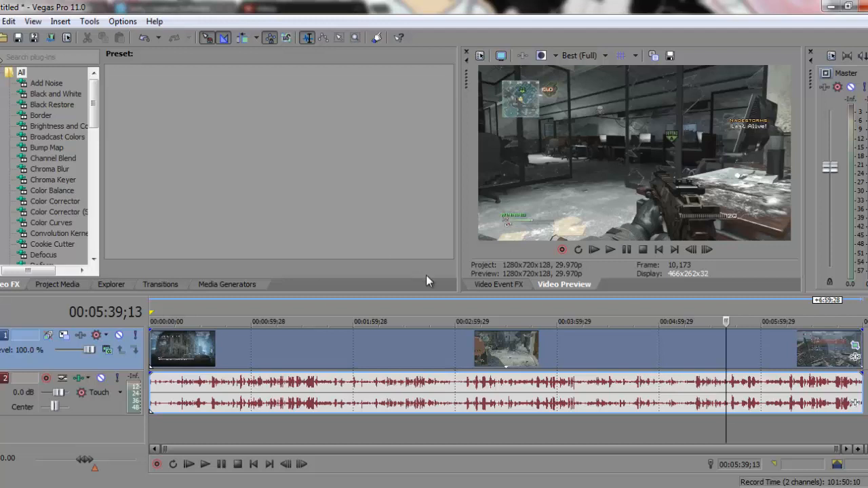
- Apply the (Default) Brightness and Contrast effect to the video clip and display its effect settings
scroll(91, 97, "down", 1)
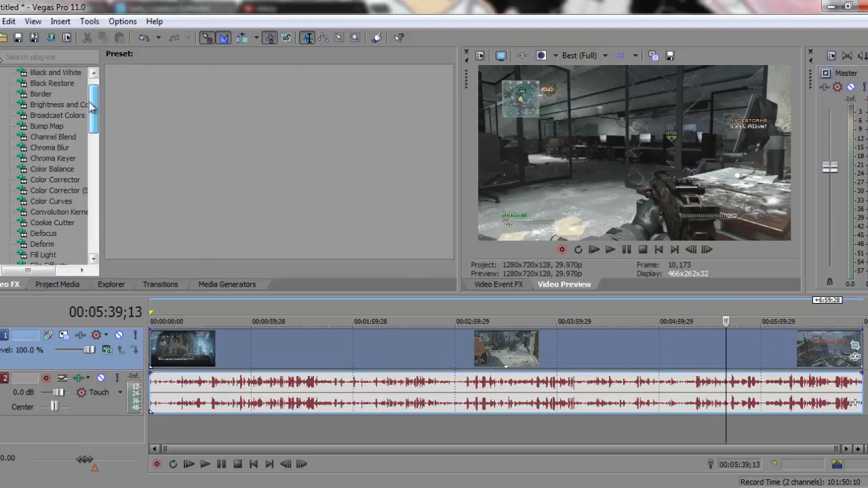
left_click(61, 104)
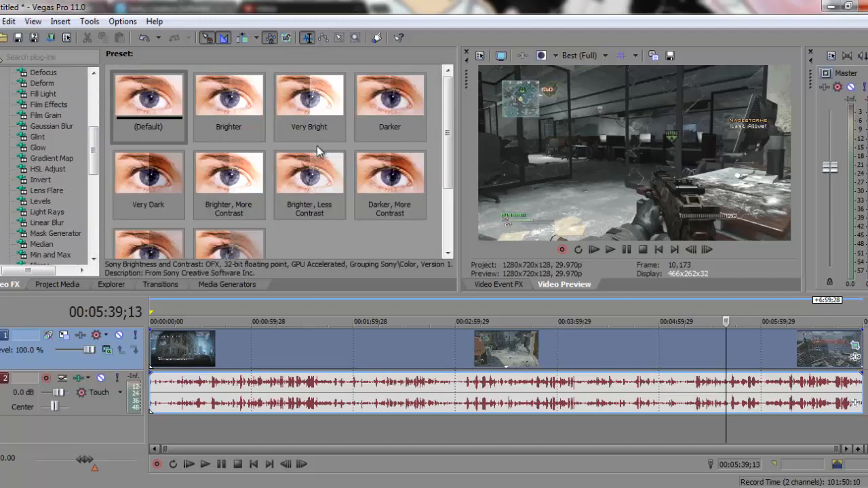
scroll(71, 172, "up", 2)
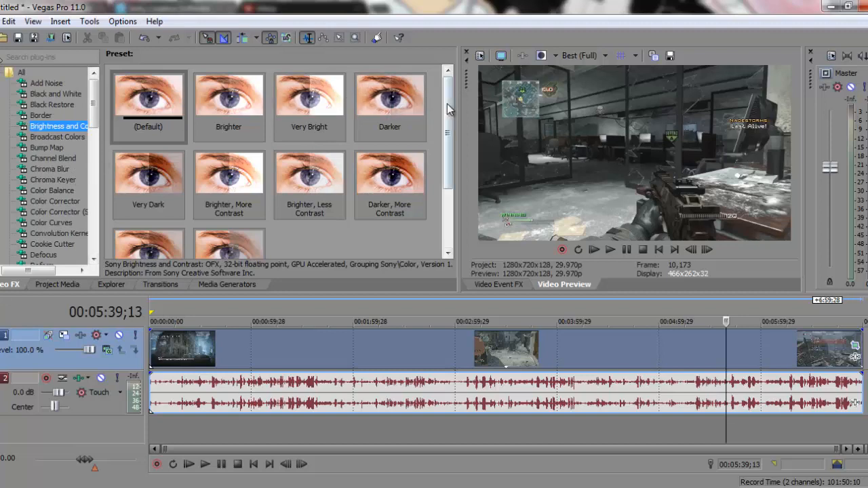
mouse_move(447, 106)
left_mouse_down()
mouse_move(447, 144)
mouse_move(447, 104)
left_mouse_up()
left_click_drag(180, 129, 416, 347)
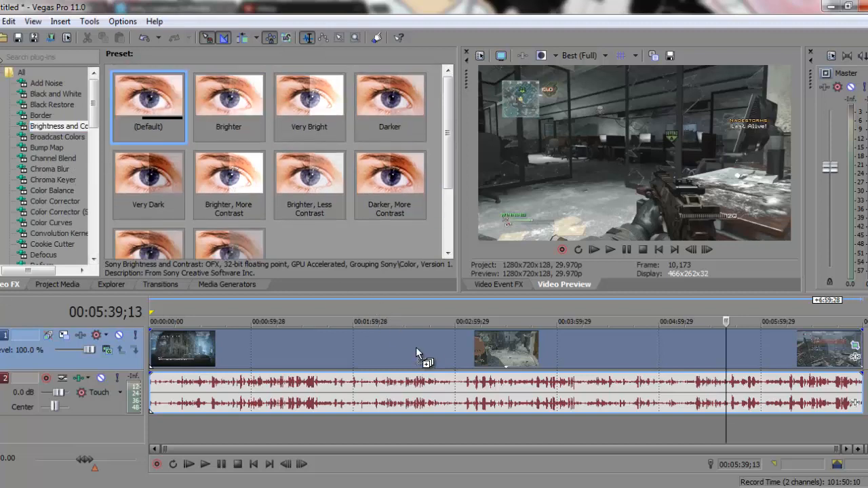
left_click(546, 286)
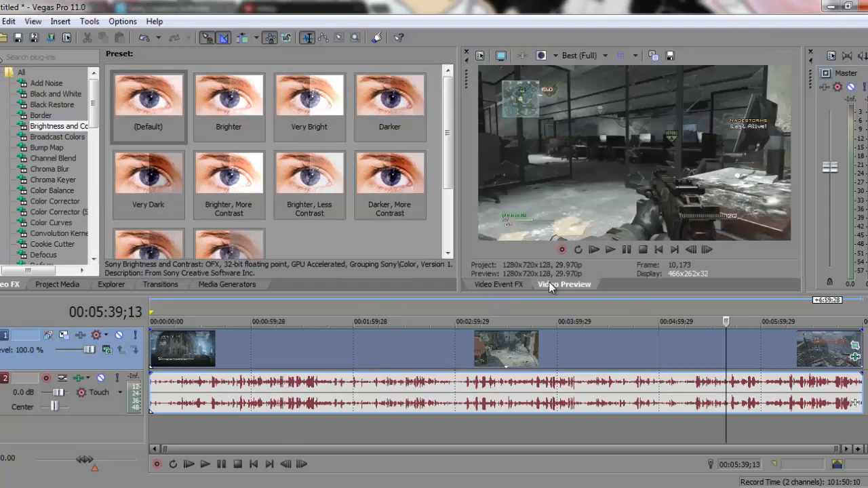
left_click(521, 291)
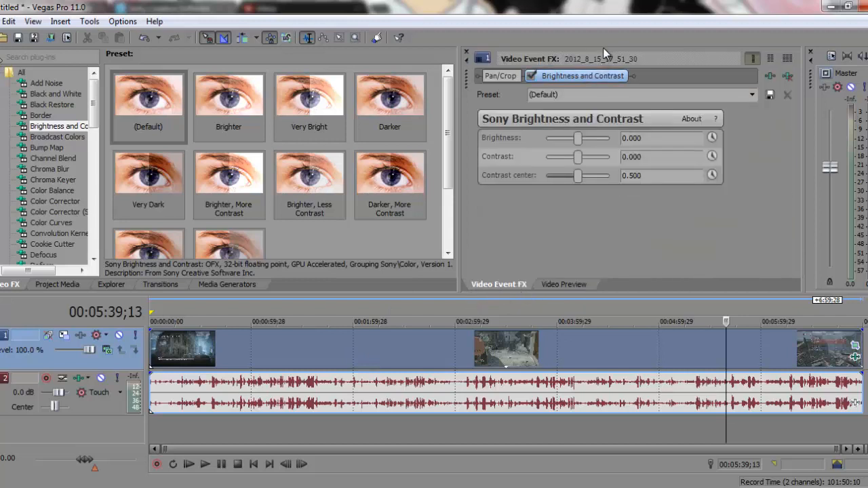
left_click(519, 59)
left_click(466, 60)
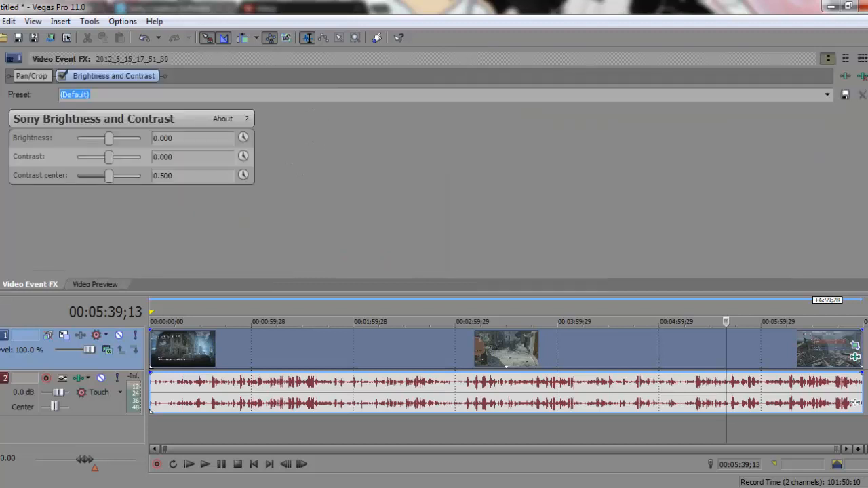
left_click(0, 63)
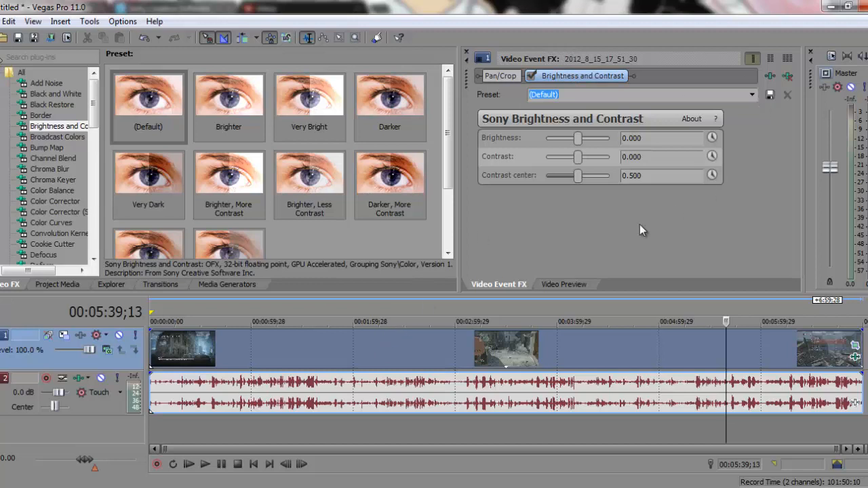
- Apply the Youtube preset of the Saturation Adjust effect to the video clip and compare its settings with the video preview
left_click(471, 57)
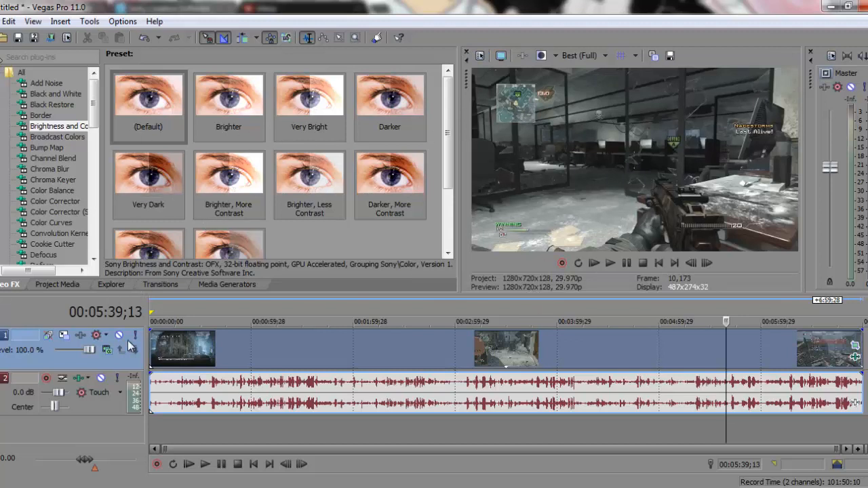
left_click_drag(91, 133, 92, 184)
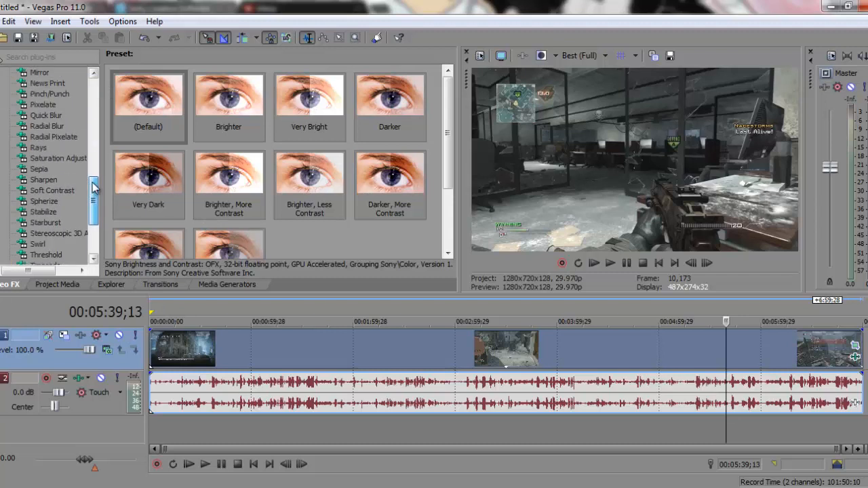
left_click(56, 158)
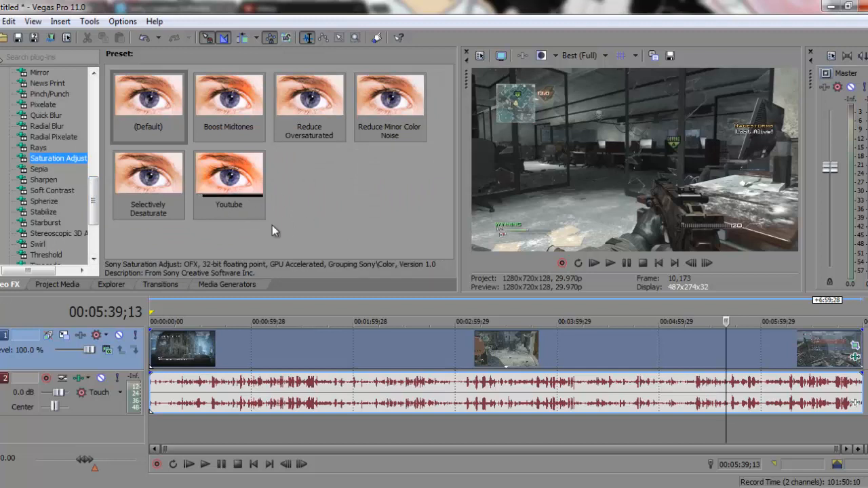
left_click_drag(244, 181, 594, 356)
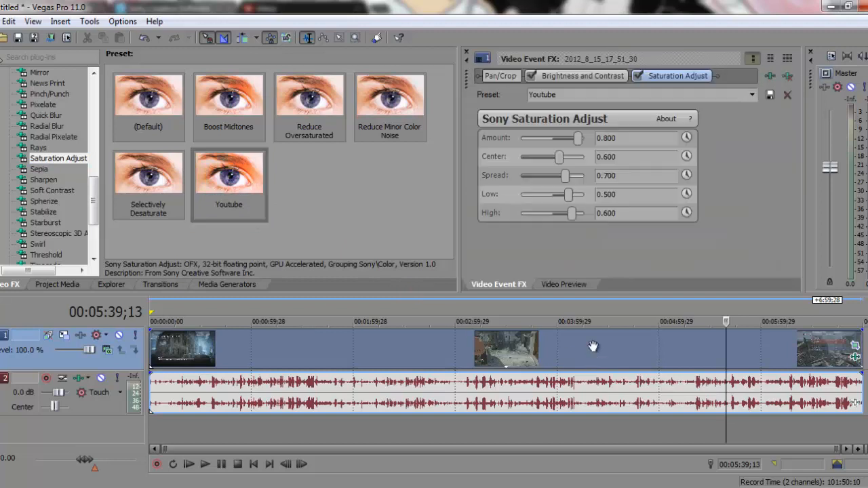
left_click(567, 286)
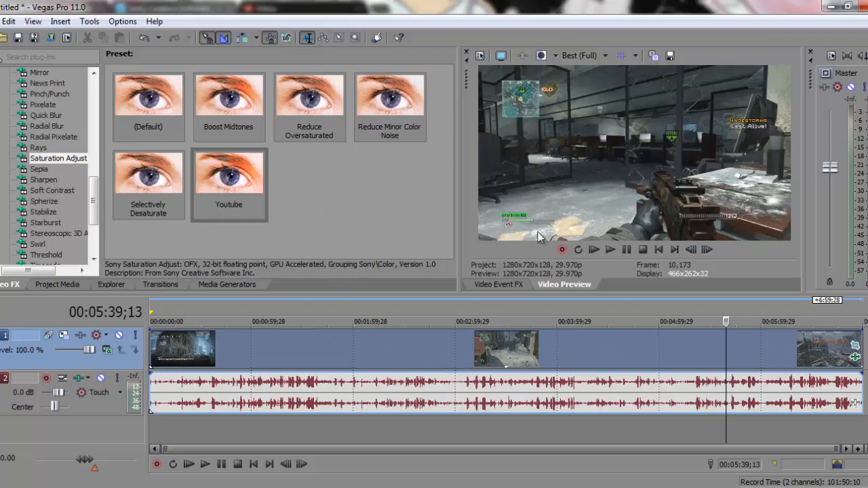
left_click(499, 284)
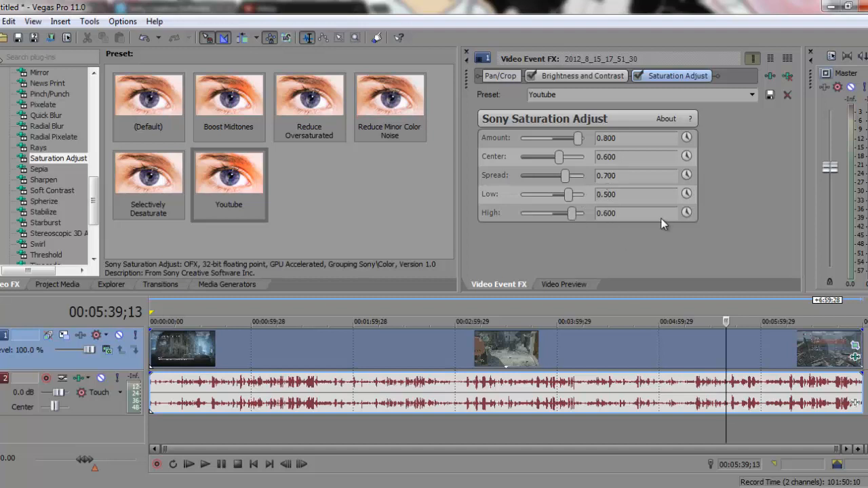
left_click(563, 285)
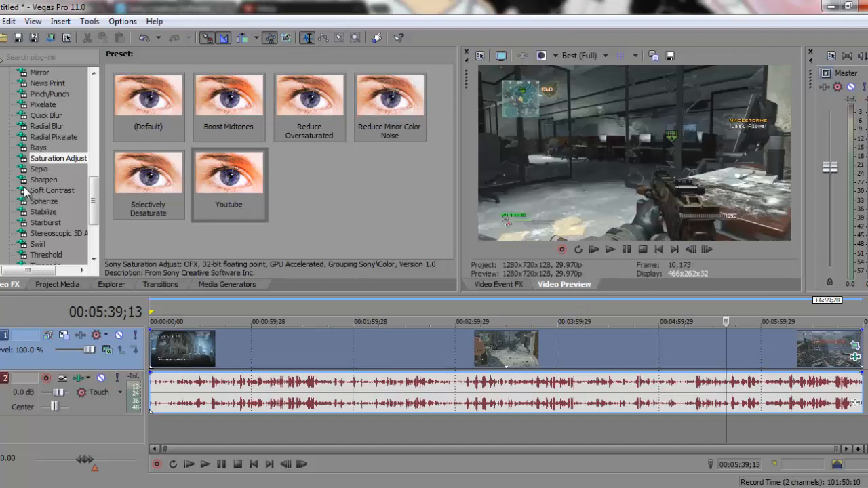
- Apply the Youtube preset of the Sharpen effect to the video clip and return to the video preview
left_click(43, 179)
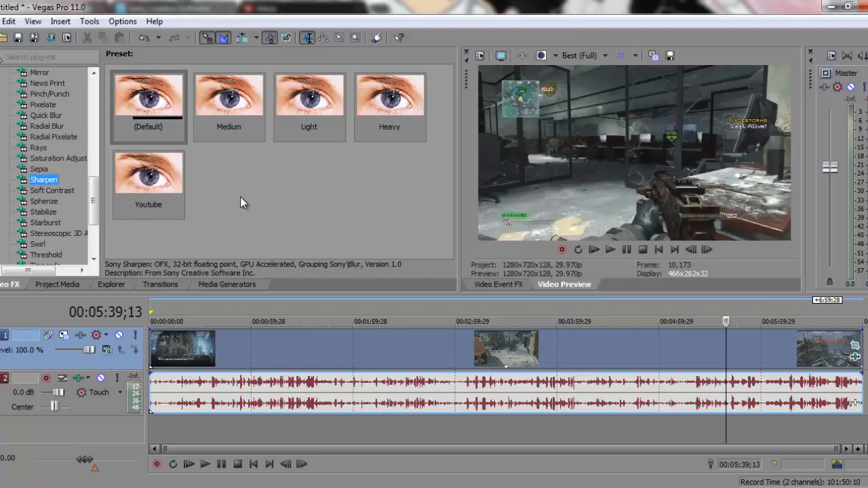
left_click_drag(151, 180, 566, 353)
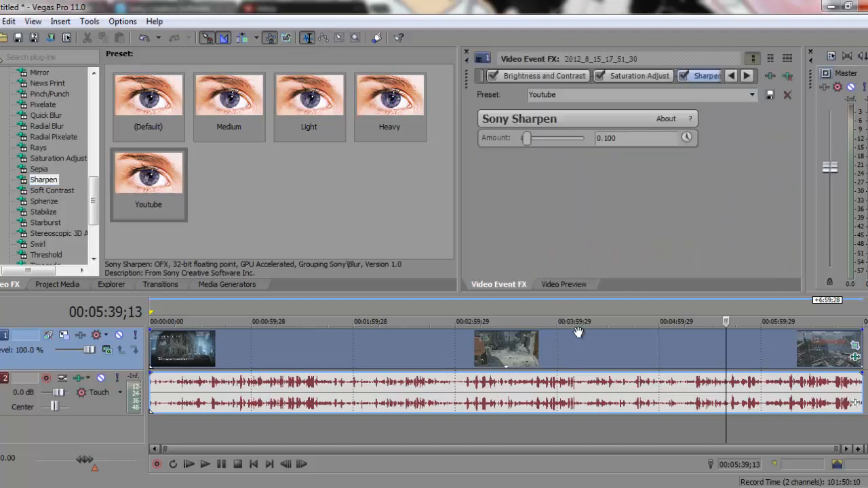
left_click(569, 285)
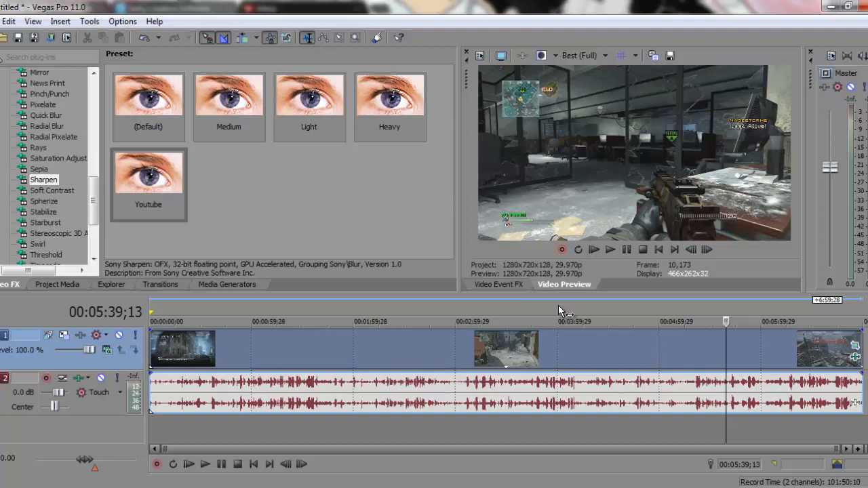
- Set the video clip's resampling to Disable resample in its event properties
right_click(613, 336)
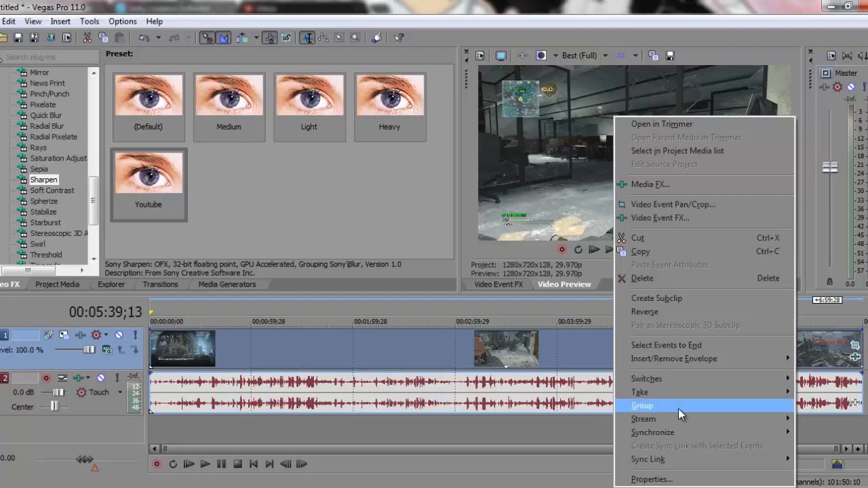
left_click(662, 479)
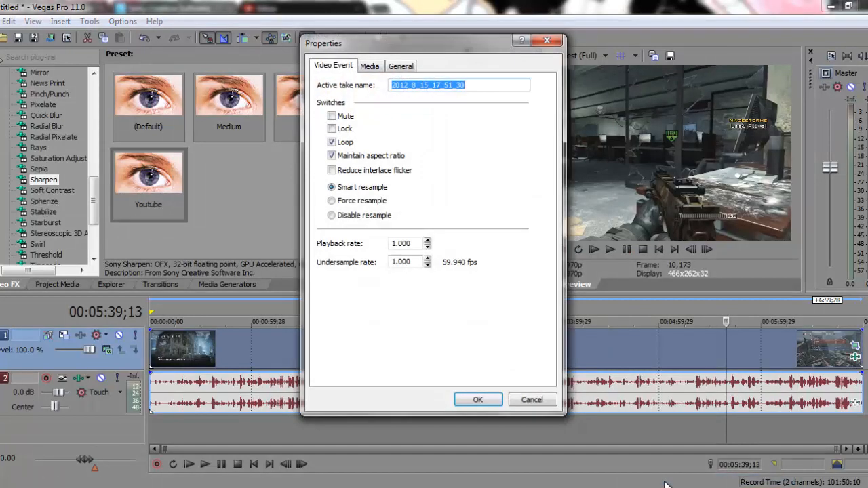
left_click(355, 216)
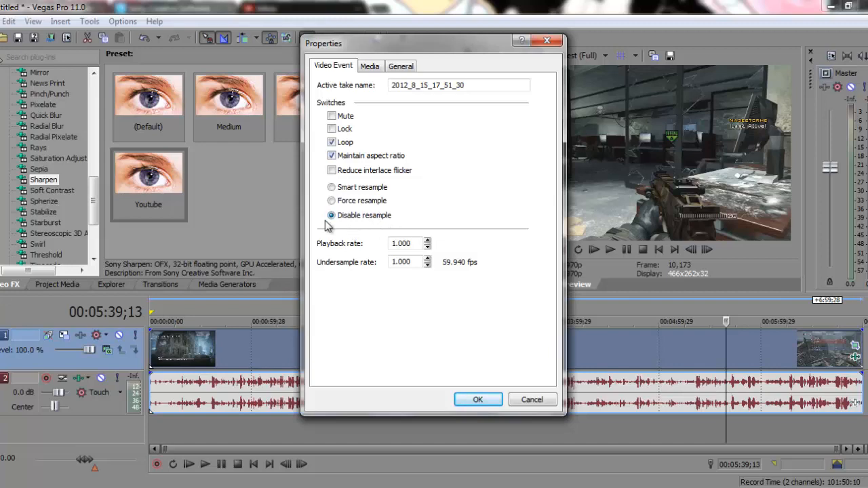
left_click(477, 400)
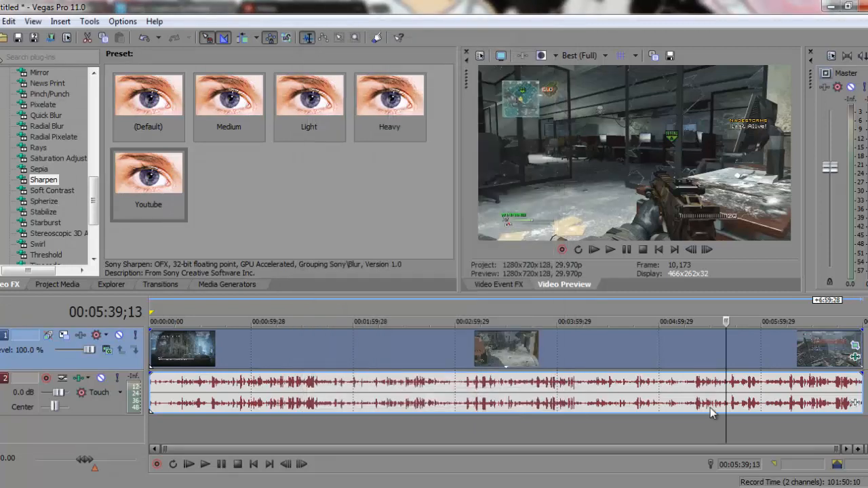
- Start rendering the project and select the Youtube template under Windows Media Video V11 as the output format
left_click(52, 37)
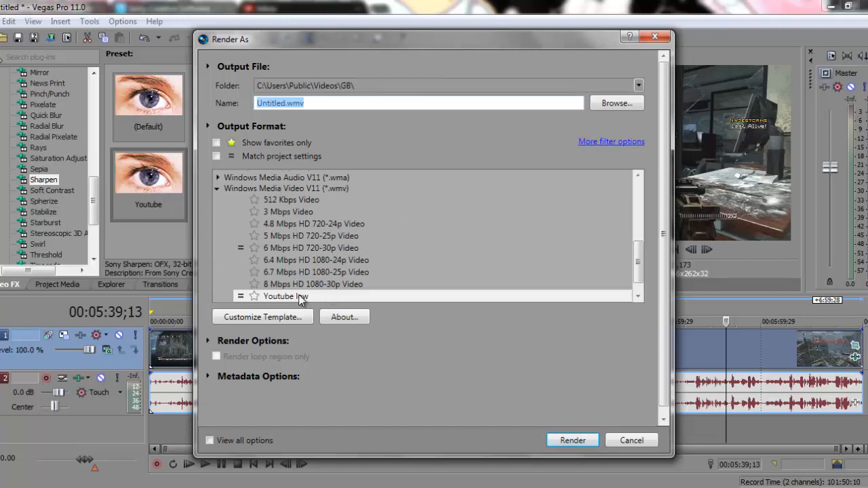
scroll(461, 226, "down", 1)
mouse_move(639, 251)
left_mouse_down()
mouse_move(641, 268)
mouse_move(644, 244)
left_mouse_up()
mouse_move(644, 252)
left_mouse_down()
mouse_move(637, 272)
mouse_move(638, 243)
mouse_move(637, 266)
left_mouse_up()
left_click(548, 285)
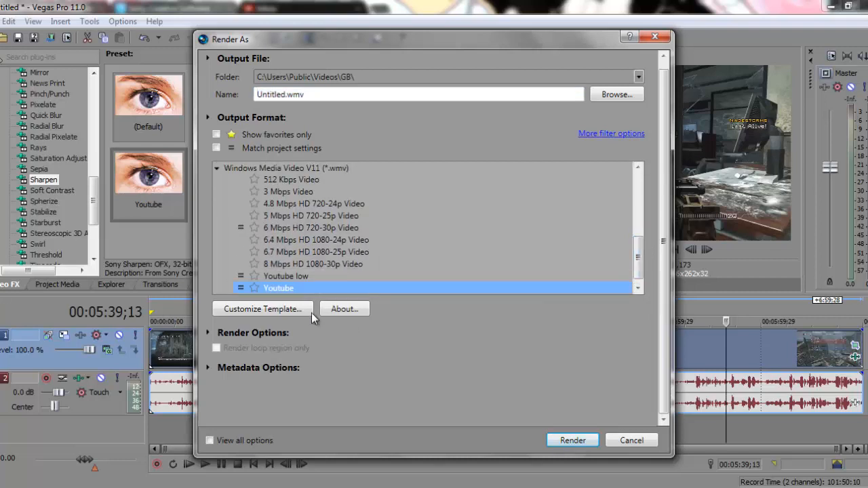
- Open the Youtube template's custom settings and review its video, bit rate and audio options, including the audio attributes
left_click(302, 310)
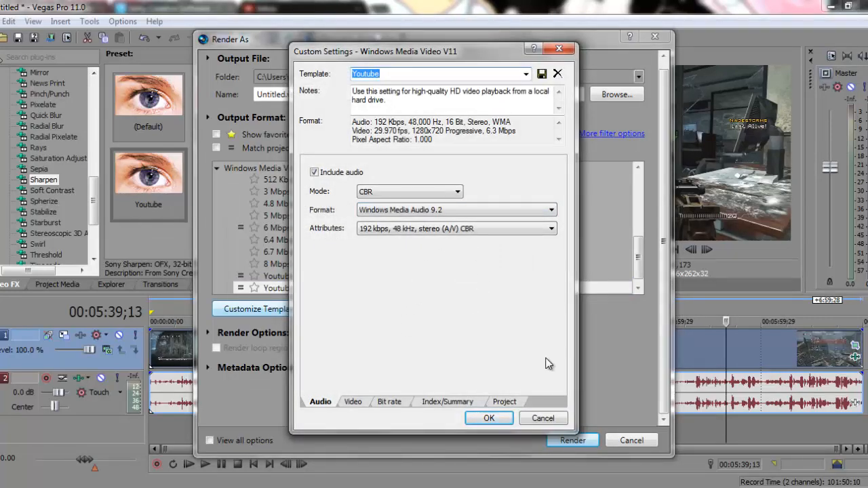
left_click(362, 404)
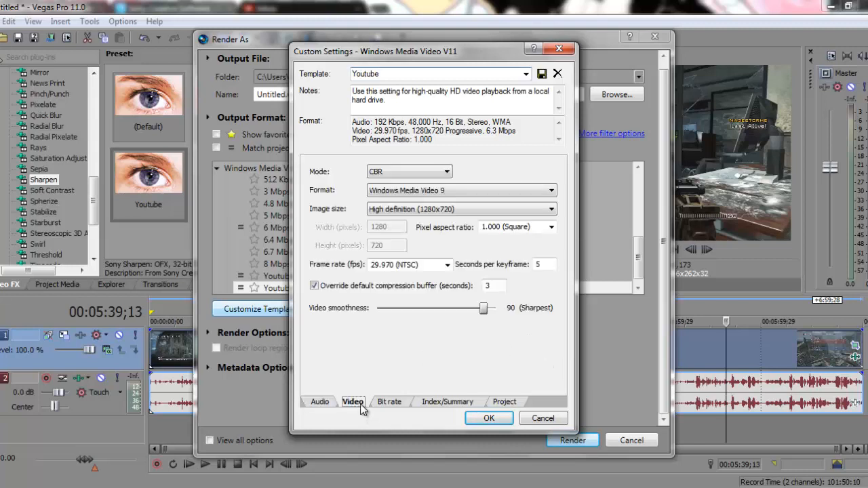
left_click(402, 403)
left_click(359, 403)
left_click(395, 407)
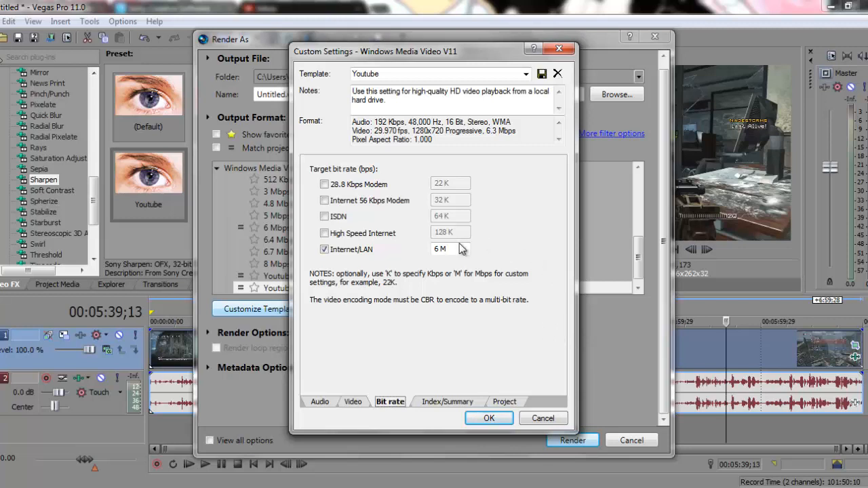
left_click(330, 401)
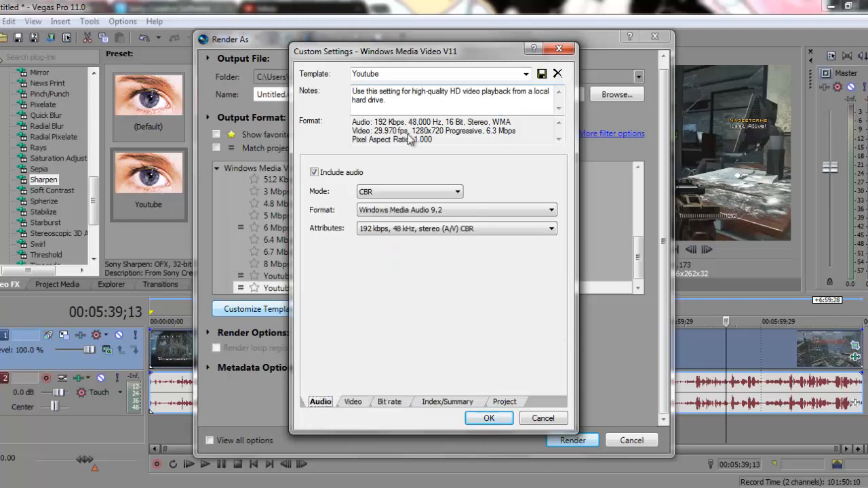
left_click(458, 229)
left_click(458, 230)
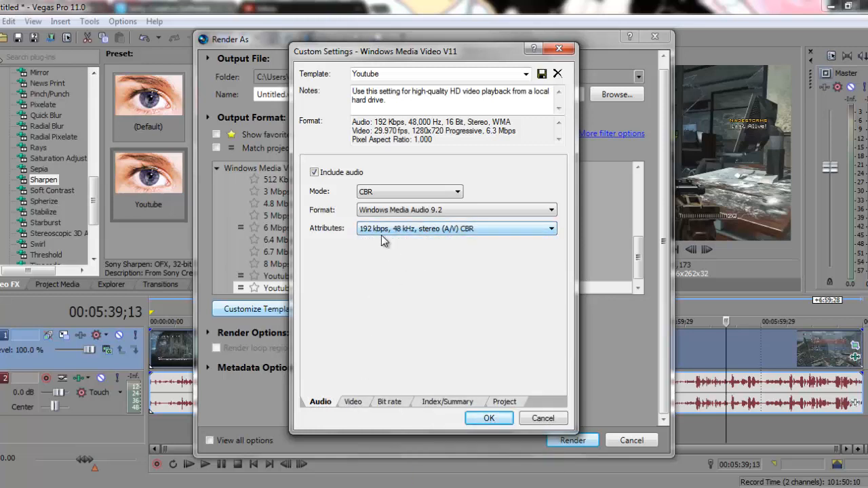
- Examine the Youtube template's video mode, format, image size and frame rate settings
left_click(353, 402)
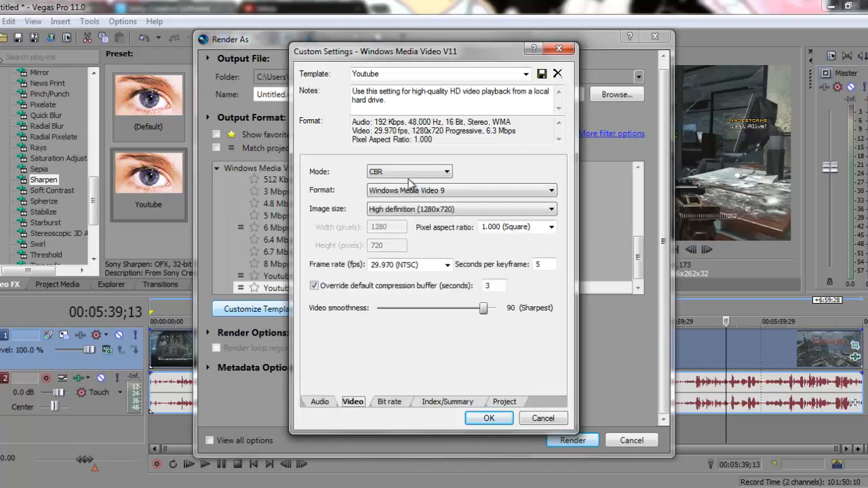
left_click(443, 174)
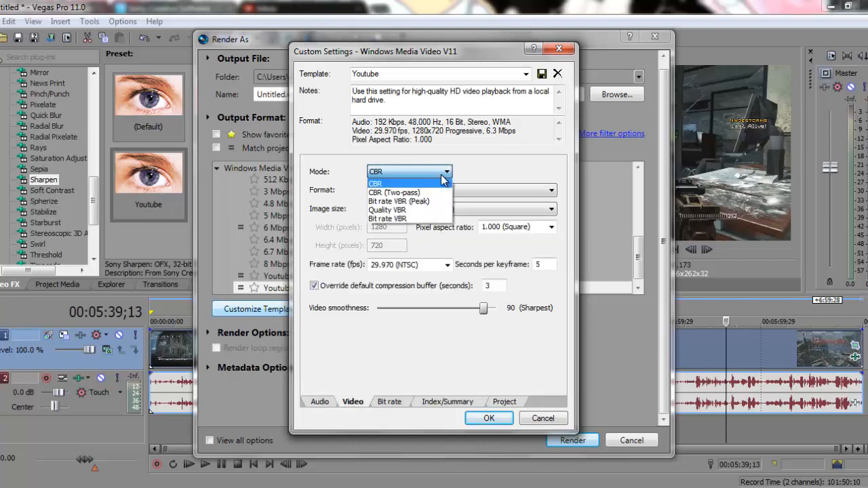
left_click(442, 182)
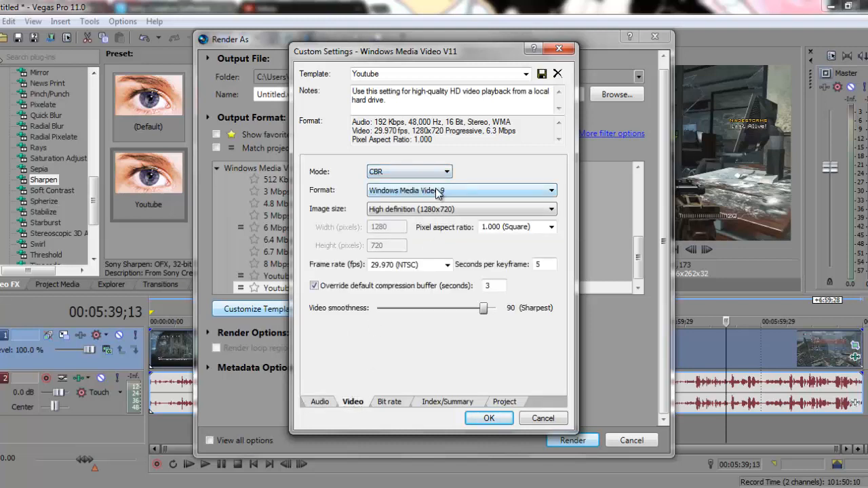
left_click(441, 192)
left_click(441, 238)
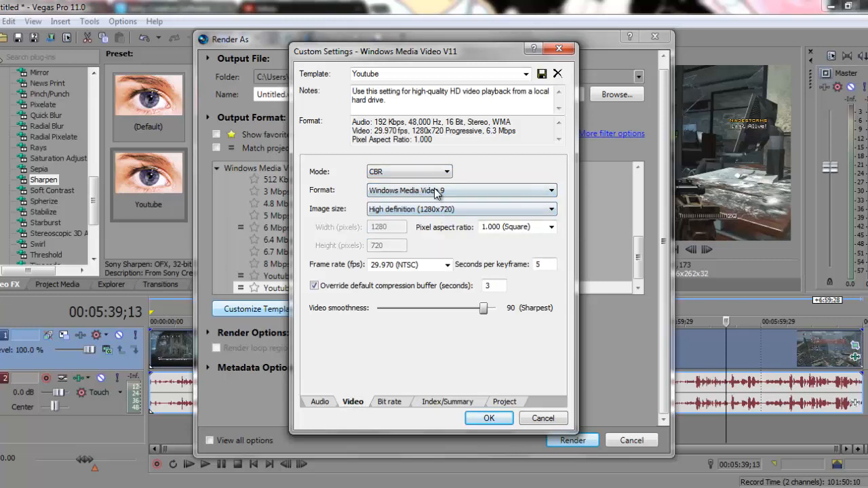
left_click(454, 211)
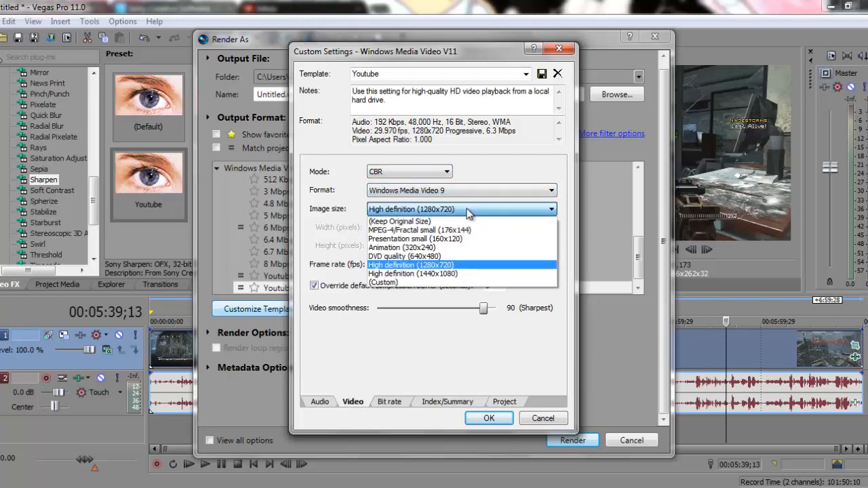
left_click(468, 212)
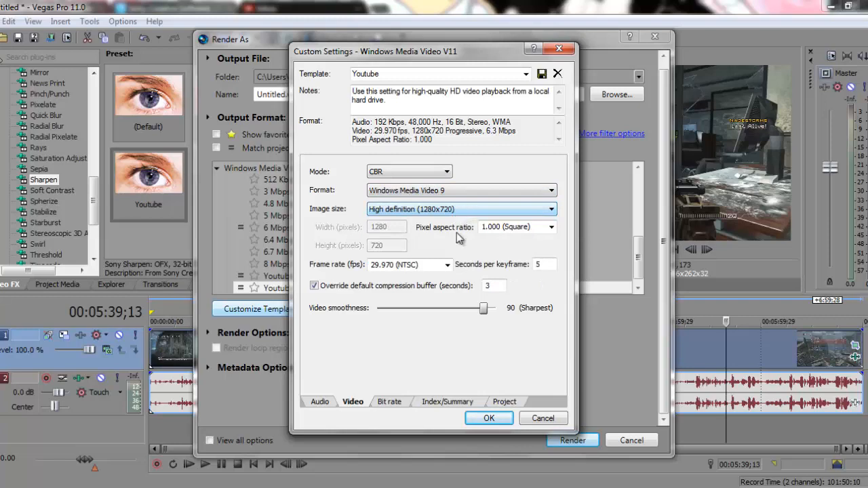
left_click_drag(358, 57, 639, 33)
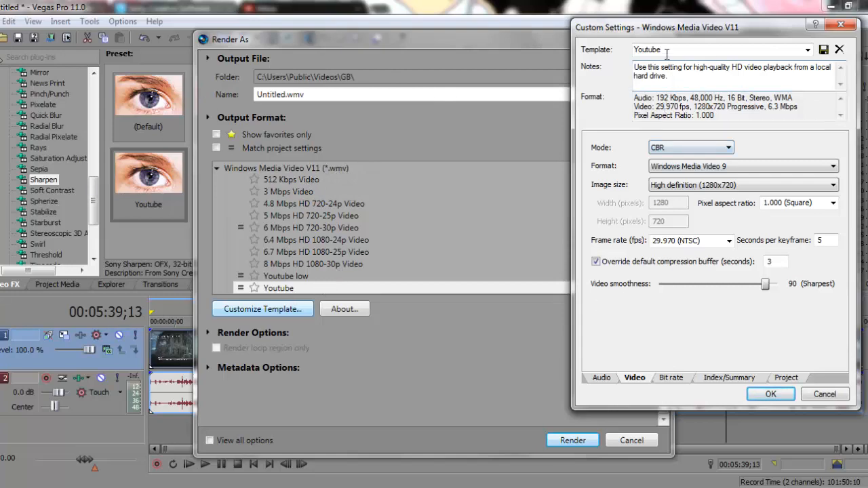
left_click_drag(688, 27, 495, 21)
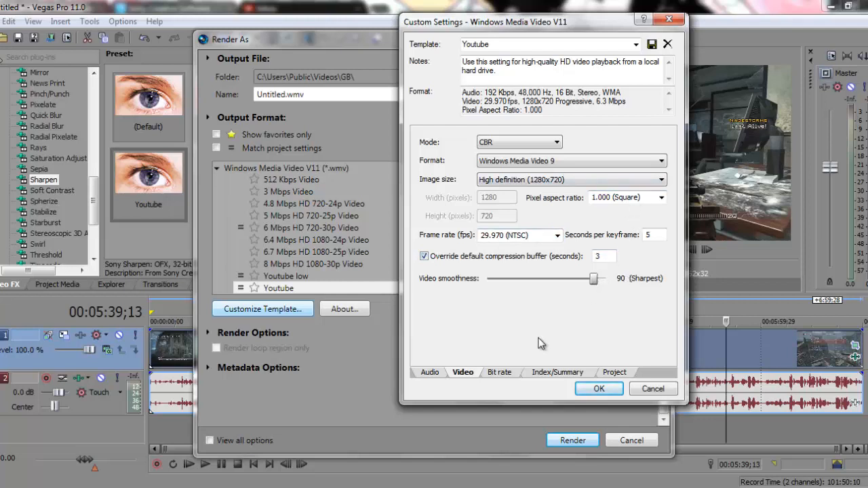
- Review the Youtube template's bit rate, index/summary and rendering quality settings, then close the custom settings without changes
left_click(511, 374)
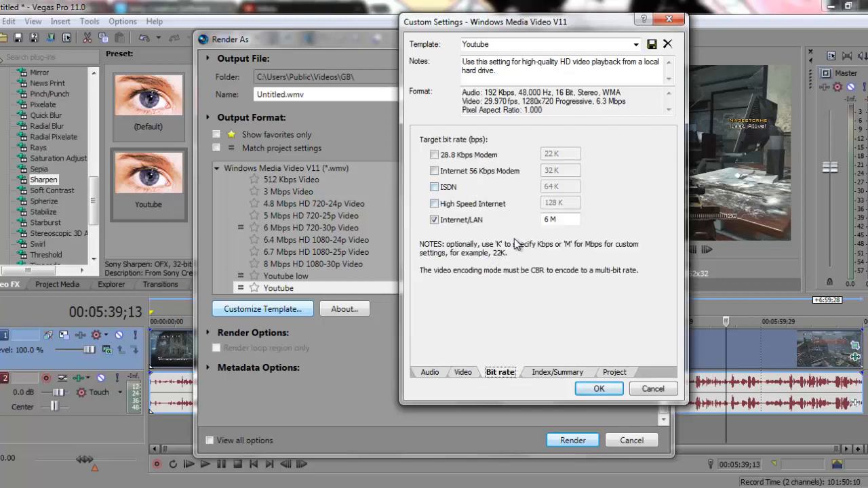
left_click_drag(563, 225, 540, 226)
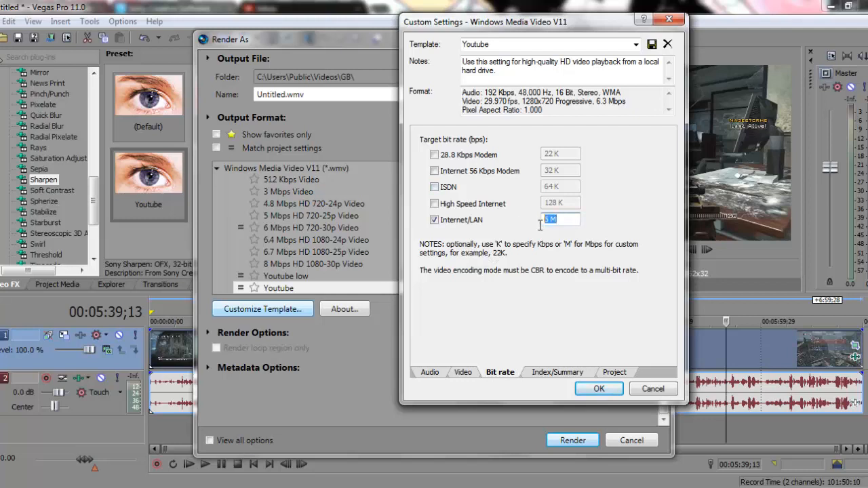
left_click(559, 219)
left_click(548, 372)
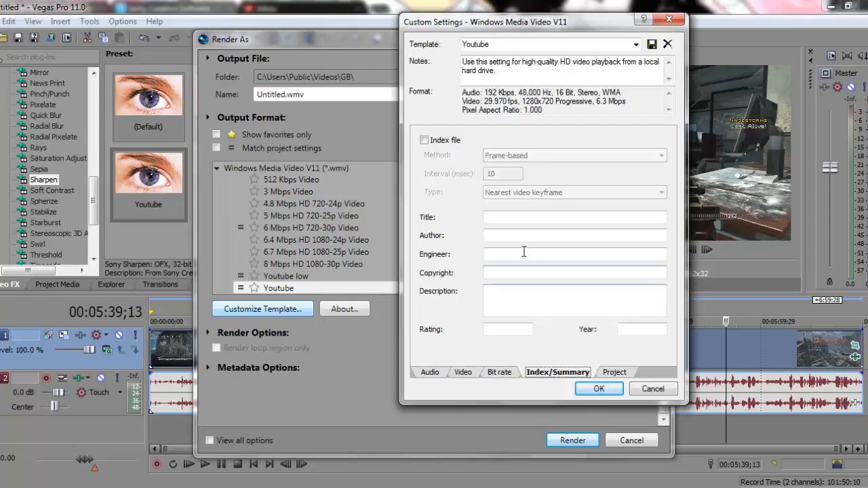
left_click(613, 372)
left_click(580, 141)
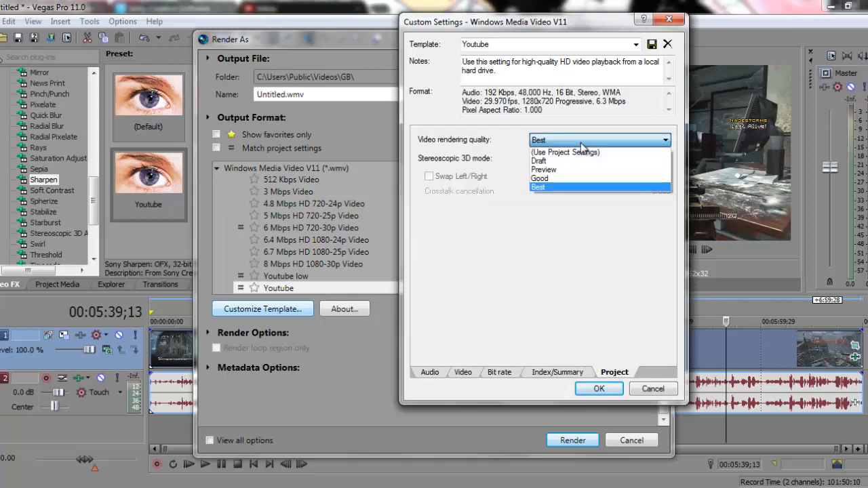
left_click(580, 141)
left_click(652, 388)
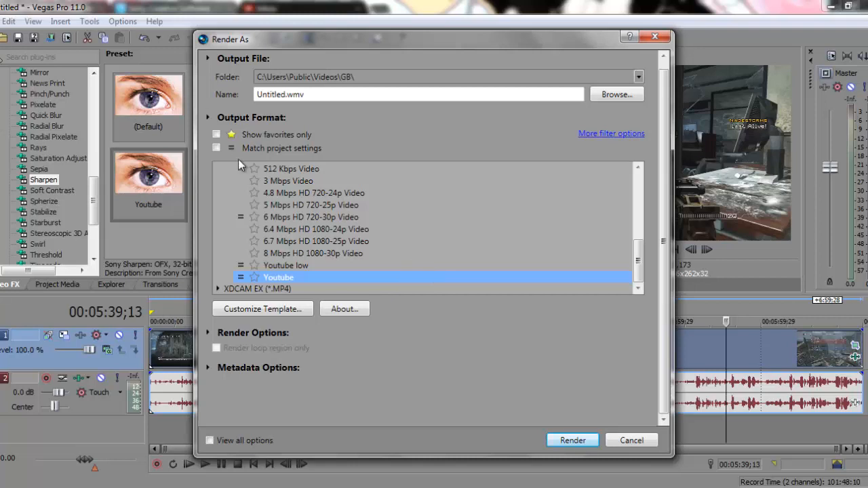
- Open the Youtube low template's custom settings and review its index/summary, project, audio and video options
left_click(331, 266)
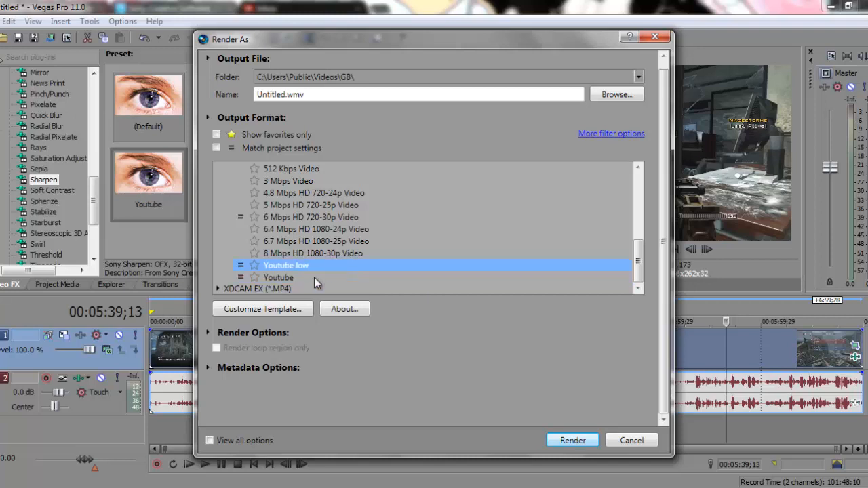
left_click(295, 311)
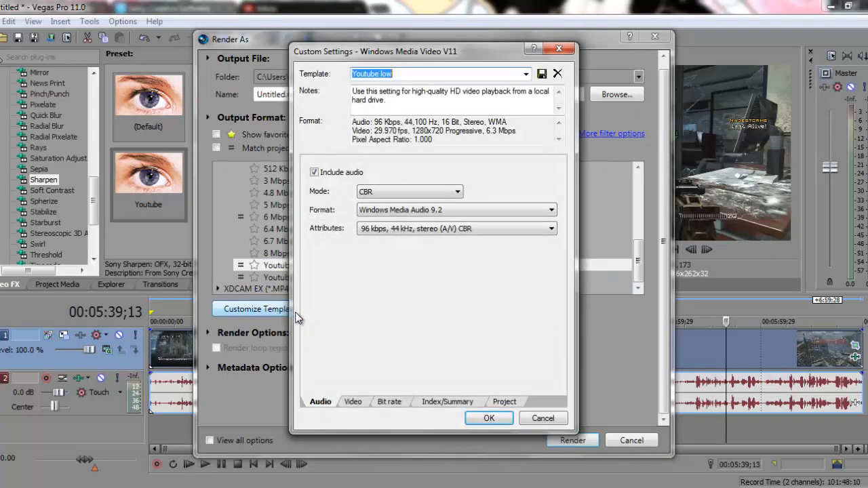
left_click(355, 406)
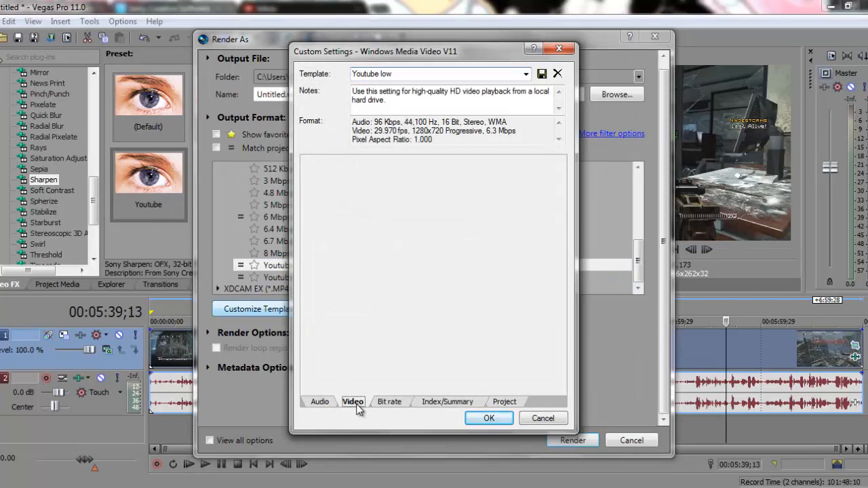
left_click(395, 404)
left_click(450, 403)
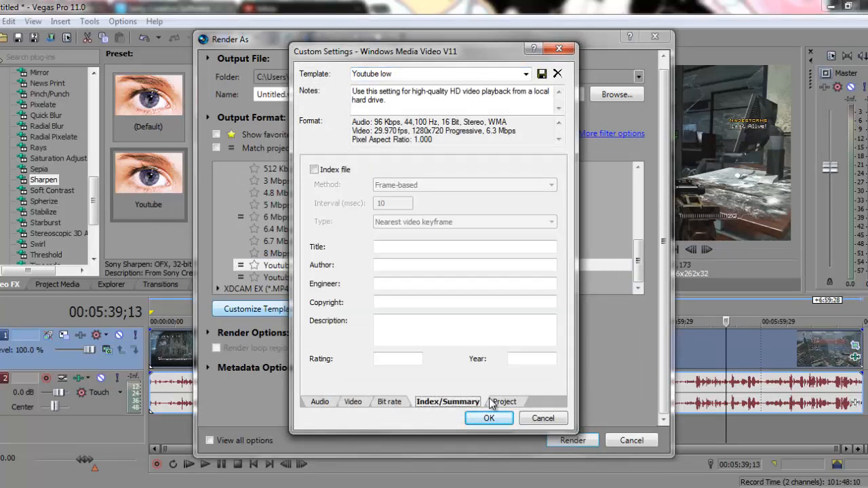
left_click(503, 401)
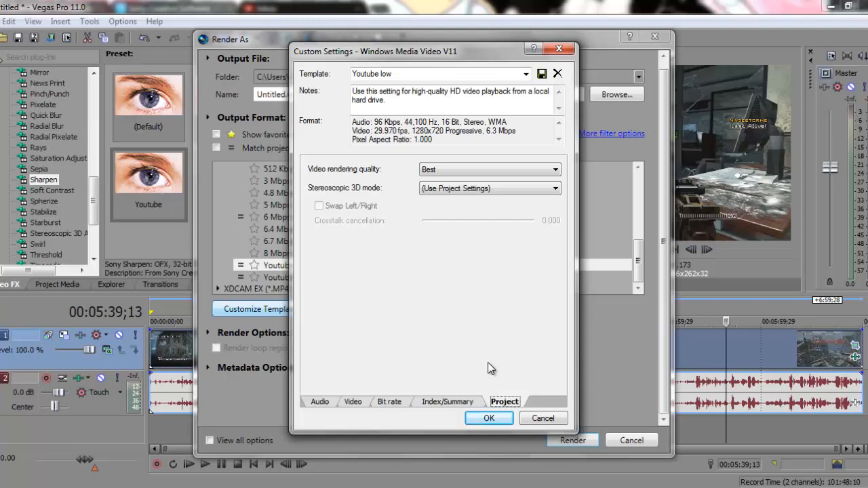
left_click(322, 403)
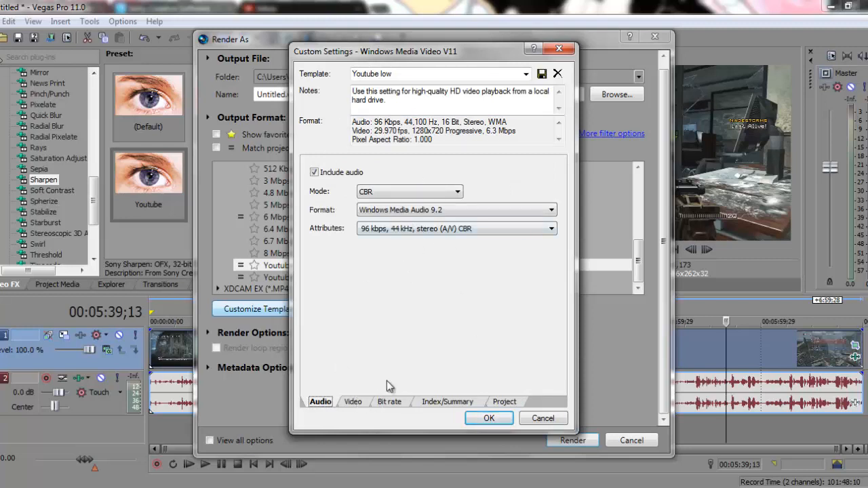
left_click(350, 401)
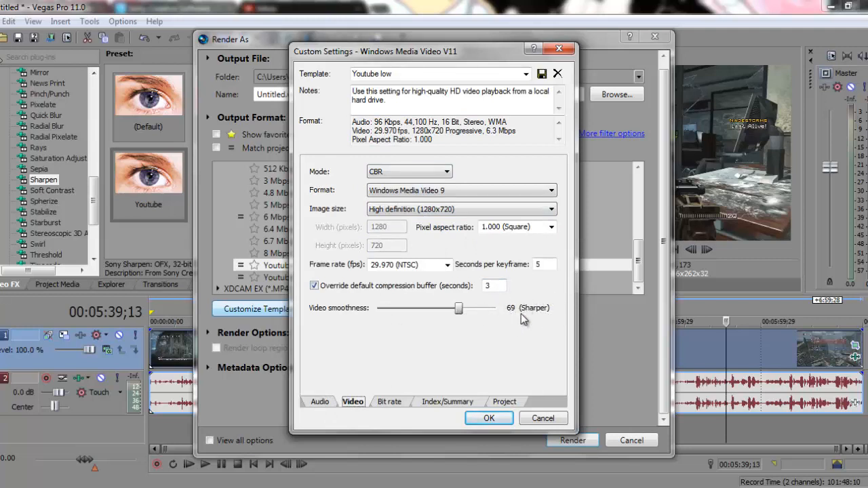
- Examine the Youtube low template's Internet/LAN target bit rate, then close its custom settings without saving changes
left_click(402, 399)
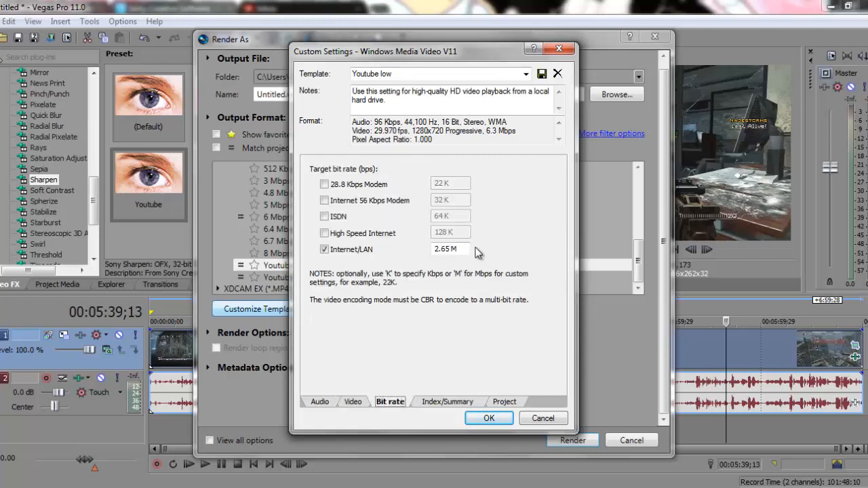
left_click_drag(468, 248, 419, 261)
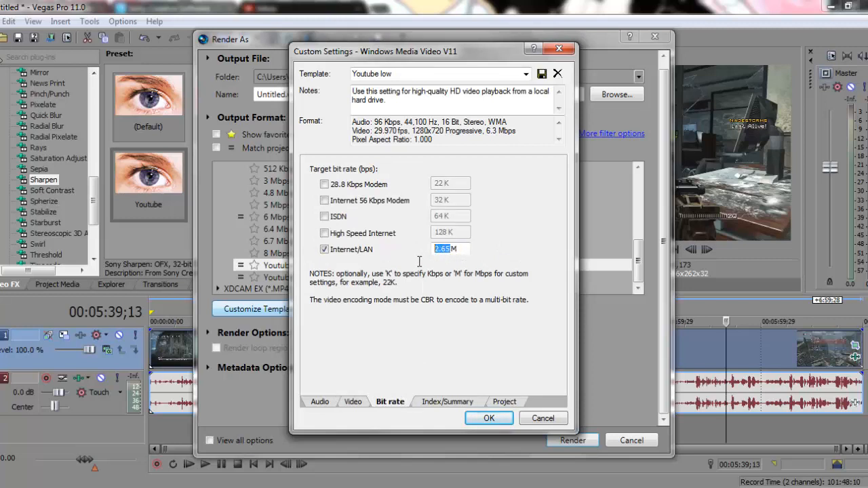
left_click(459, 250)
left_click_drag(458, 250, 430, 249)
left_click(467, 247)
left_click_drag(464, 250, 409, 253)
left_click(461, 249)
double_click(437, 252)
mouse_move(460, 251)
left_mouse_down()
mouse_move(434, 251)
mouse_move(445, 253)
left_mouse_up()
left_click(448, 401)
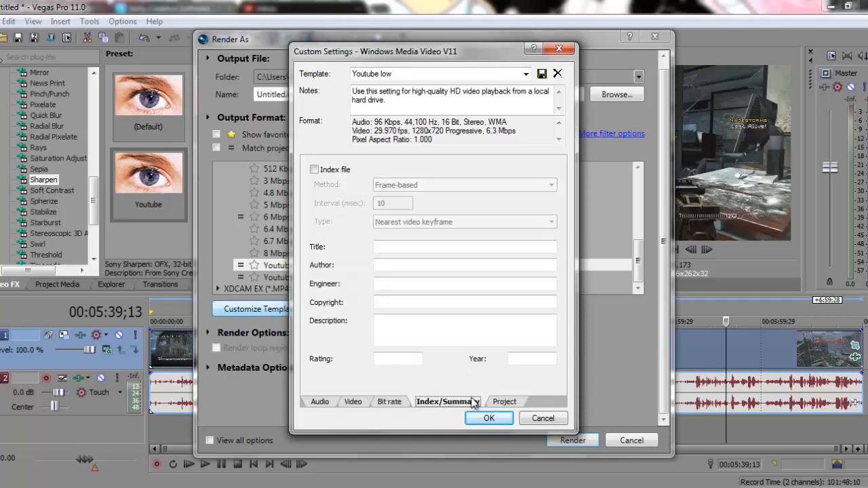
left_click(515, 403)
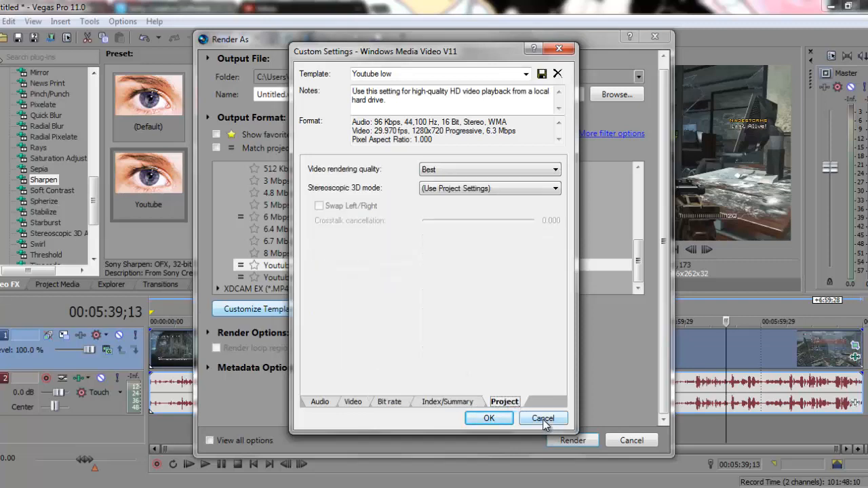
left_click(543, 419)
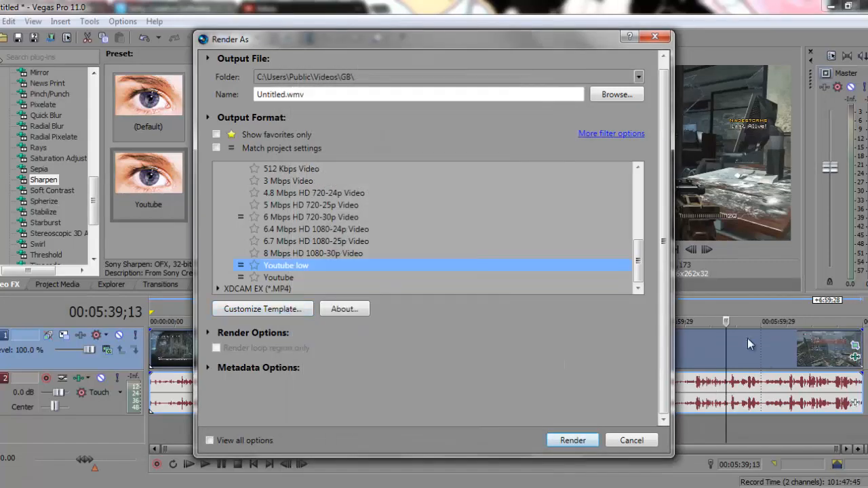
- Select the YOUTUBE2 template under Sony AVC/MVC as the output format
scroll(382, 242, "up", 6)
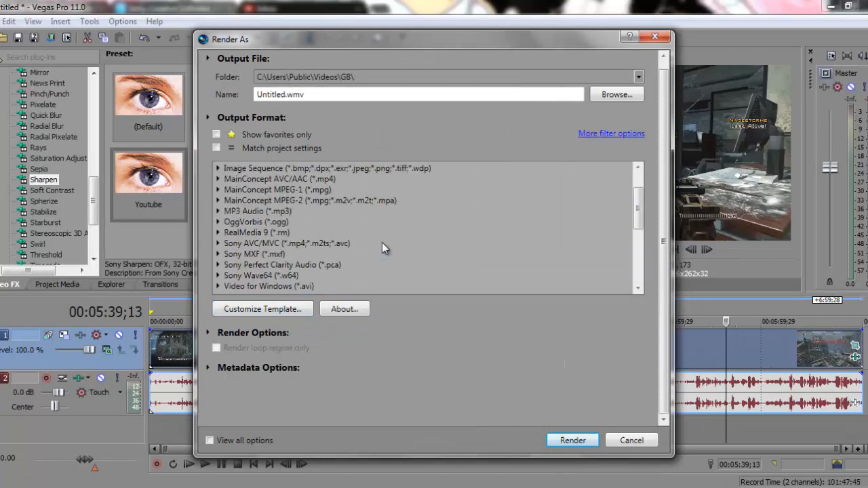
scroll(382, 242, "down", 1)
scroll(382, 242, "down", 1)
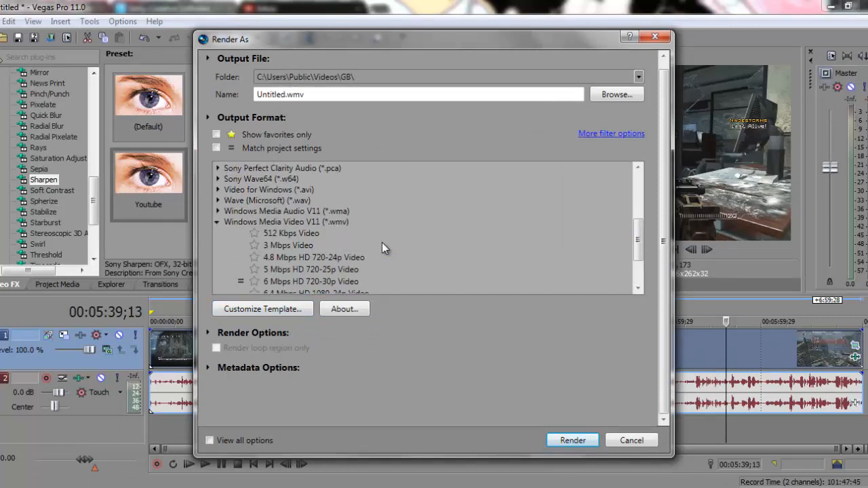
scroll(381, 243, "up", 3)
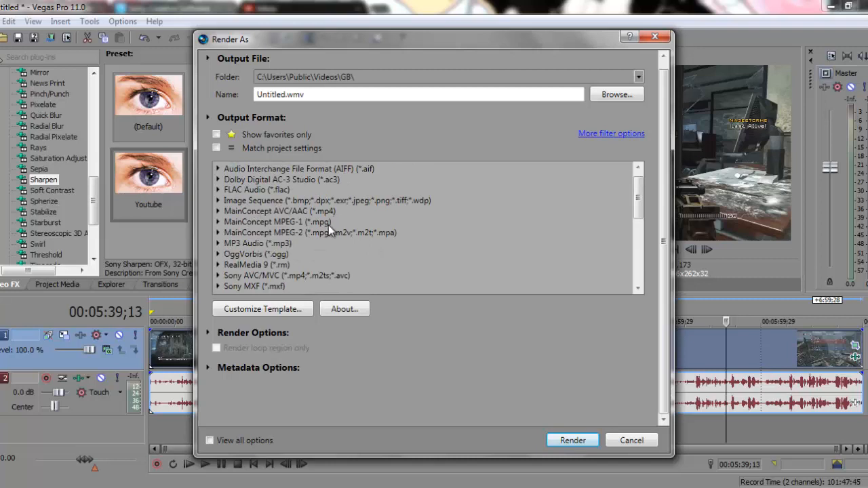
scroll(320, 231, "up", 1)
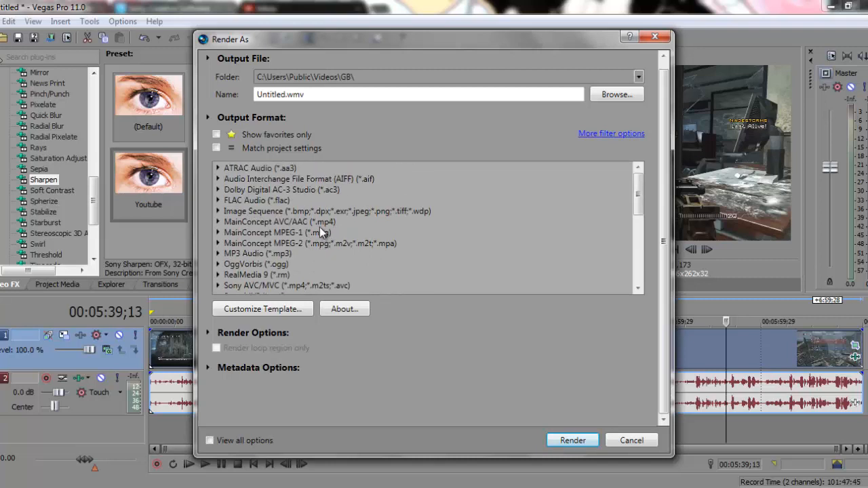
scroll(320, 232, "down", 2)
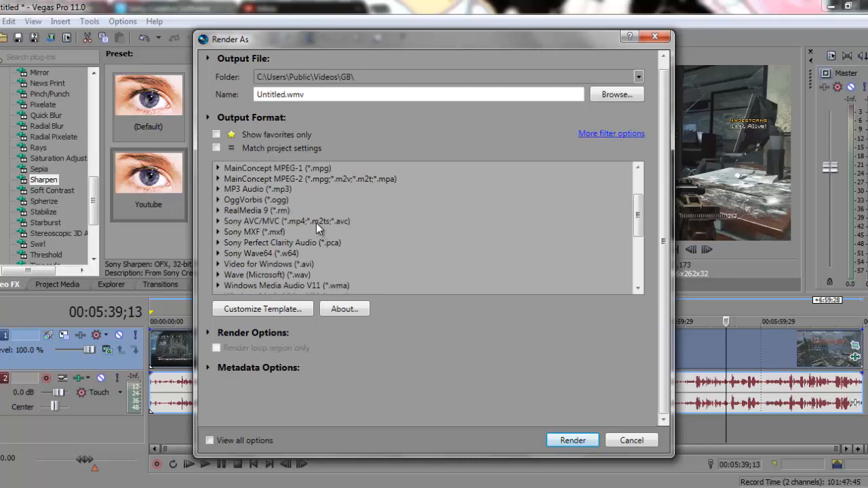
left_click(315, 220)
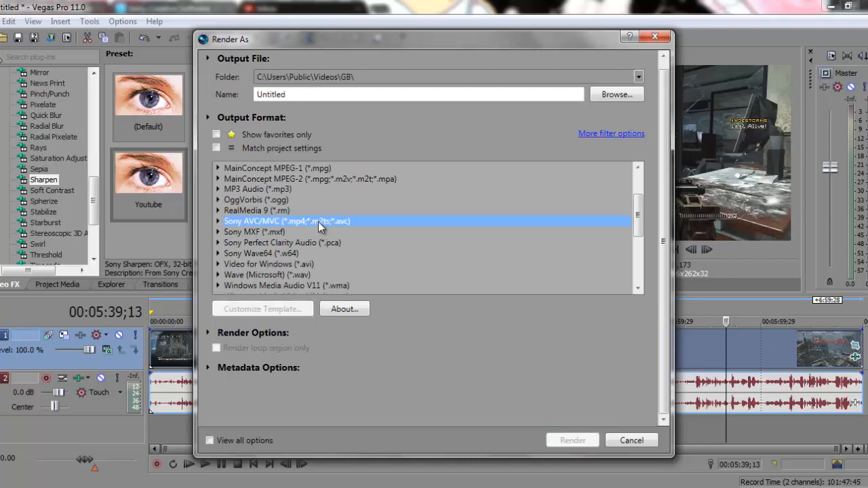
left_click(222, 224)
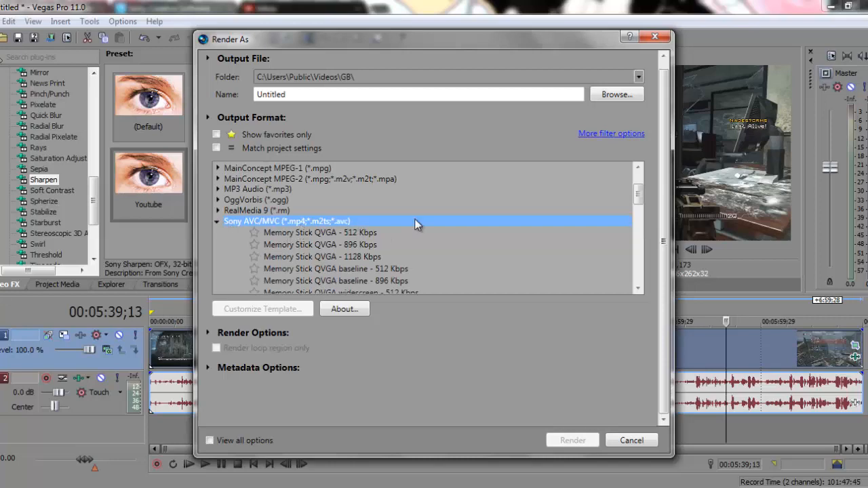
scroll(414, 225, "down", 8)
scroll(416, 225, "down", 1)
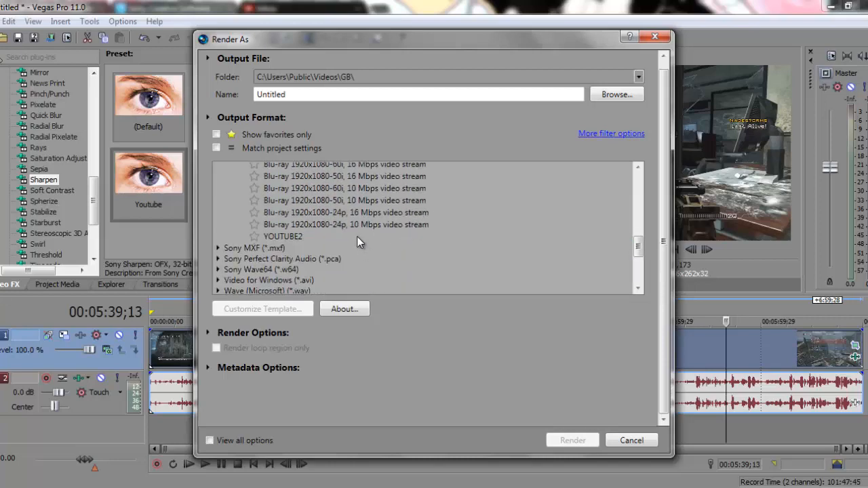
left_click(356, 235)
- Open the YOUTUBE2 template's custom settings and review its video options, including the available bit rates
left_click(276, 310)
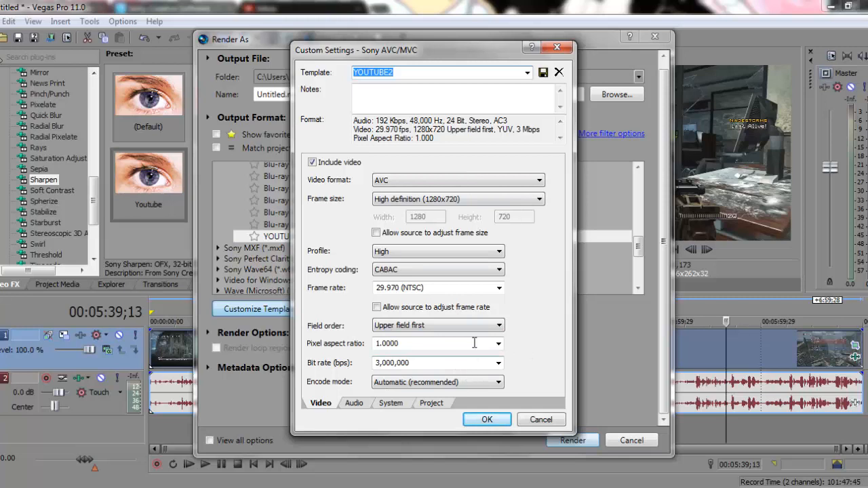
left_click(391, 403)
left_click(431, 402)
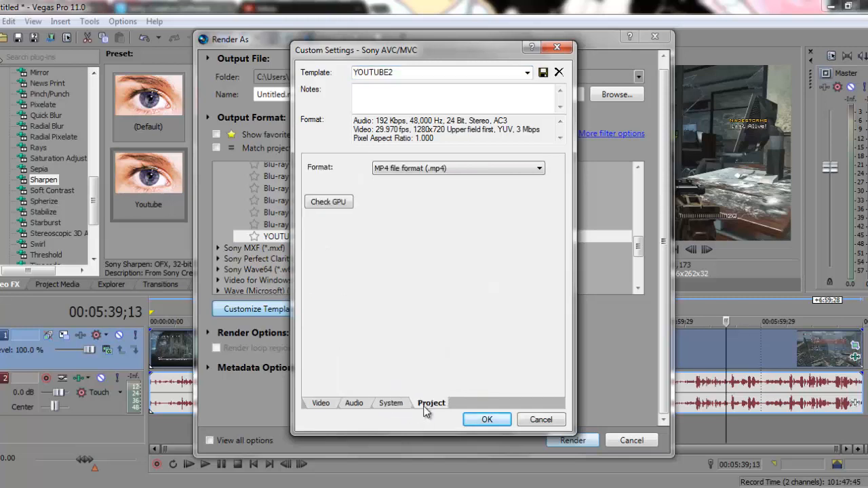
left_click(354, 403)
left_click(332, 404)
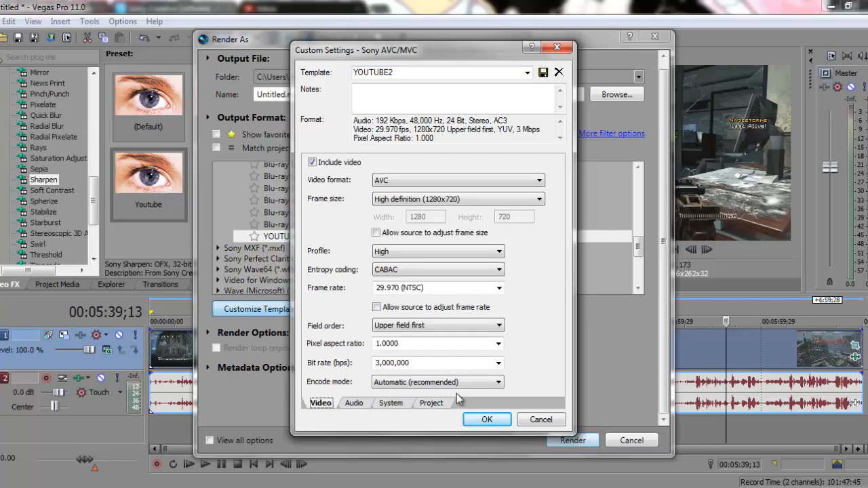
left_click(499, 365)
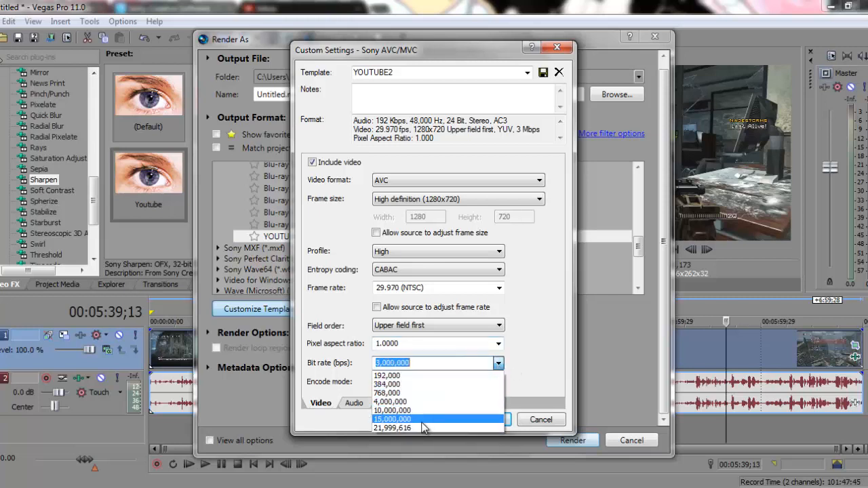
left_click(553, 361)
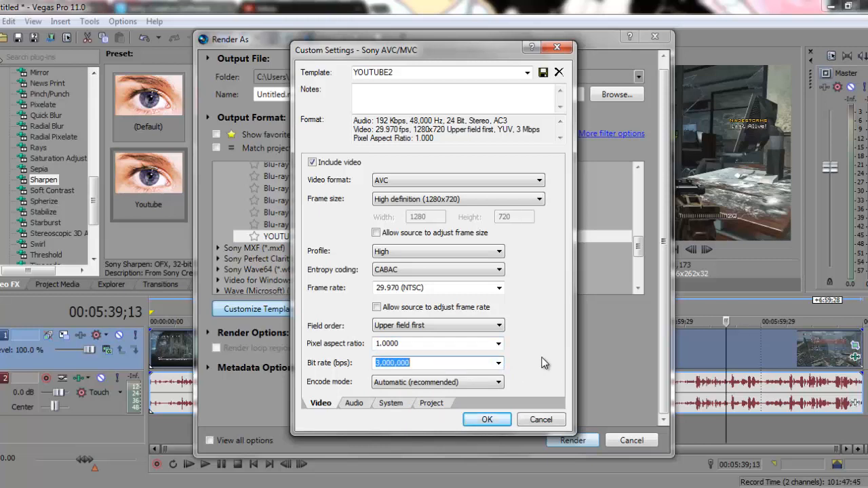
left_click(489, 365)
- Review the YOUTUBE2 template's audio settings, system file format and video rendering quality
left_click(354, 403)
left_click(391, 403)
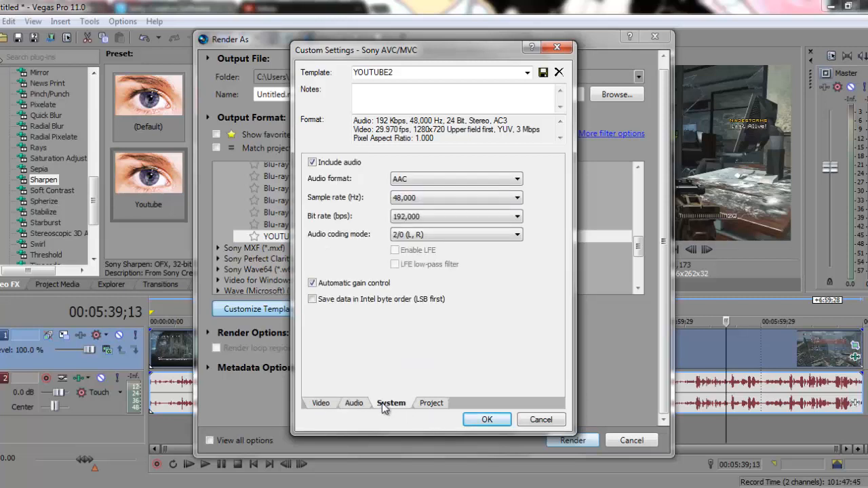
left_click(428, 403)
left_click(404, 403)
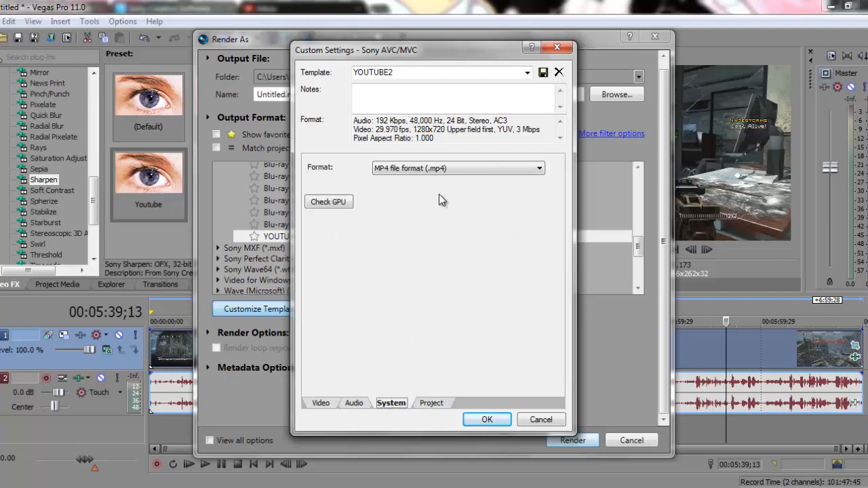
left_click(440, 166)
left_click(444, 167)
left_click(431, 402)
left_click(430, 169)
left_click(430, 179)
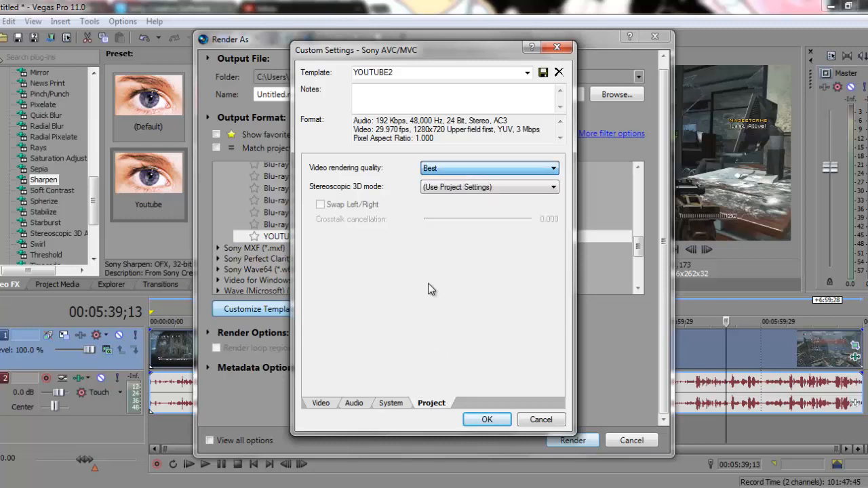
- Try video bit rates of 15,000,000 and 4,000,000 bps in the YOUTUBE2 template, check the encode mode, and discard the custom settings
left_click(332, 406)
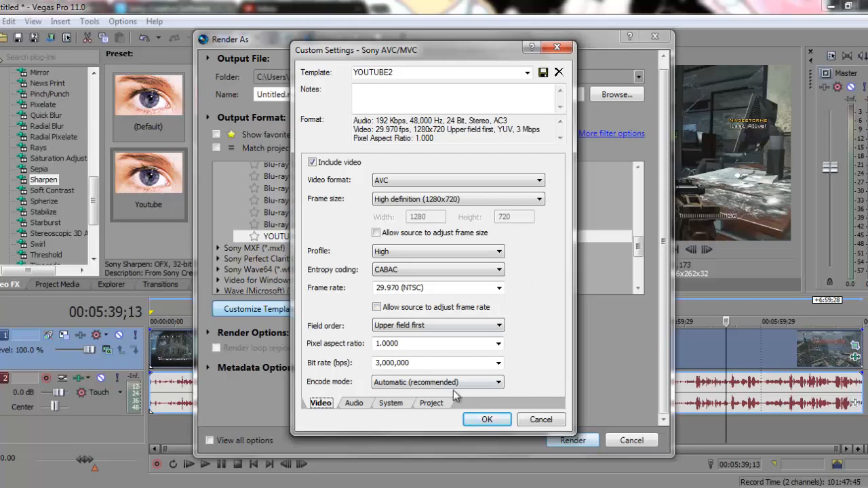
left_click(499, 363)
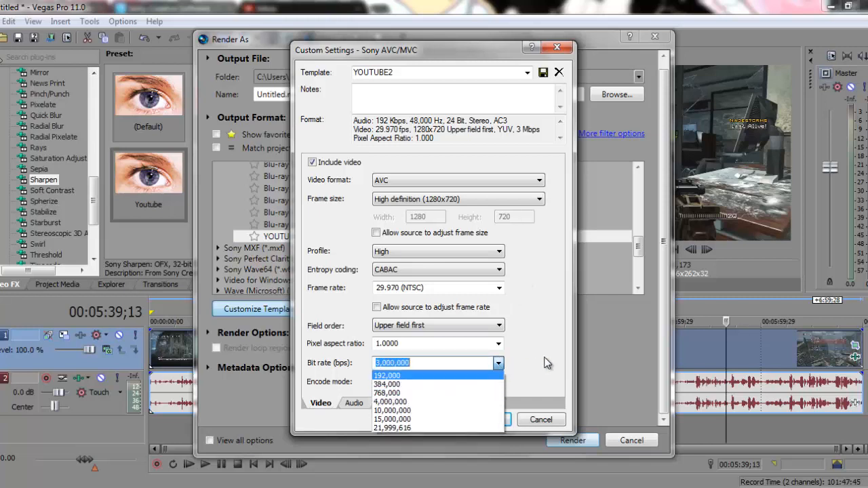
left_click(427, 370)
left_click(454, 366)
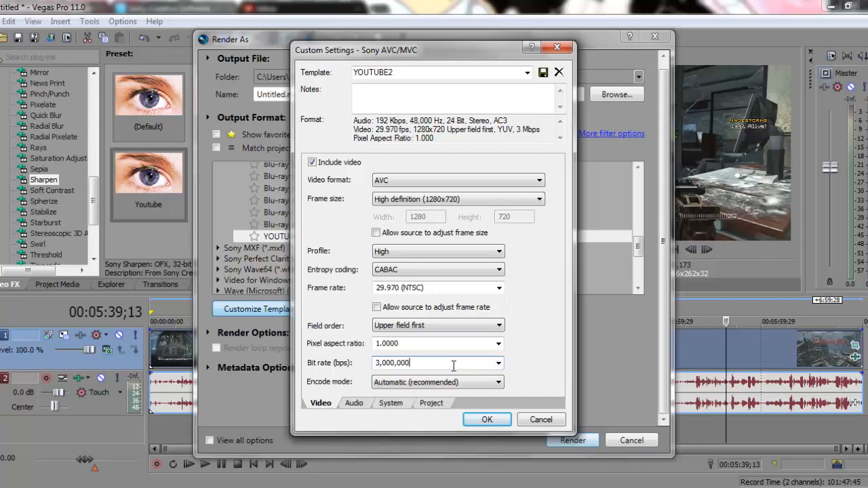
left_click(500, 365)
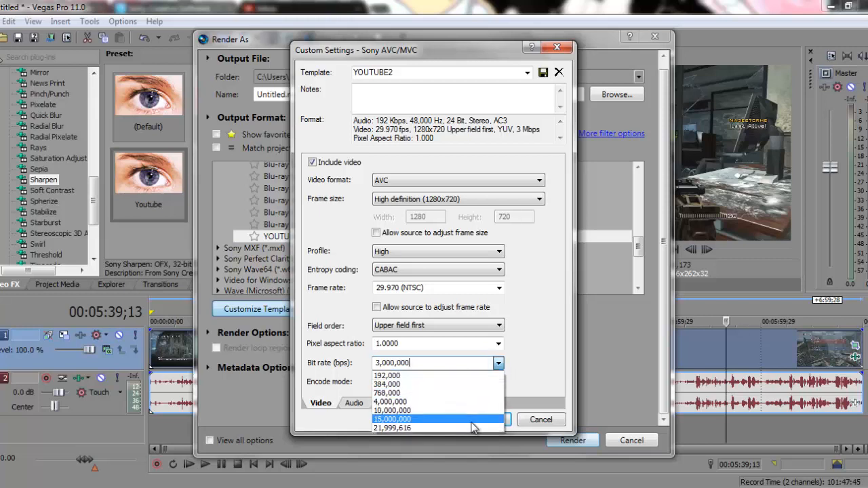
left_click(477, 417)
left_click(499, 367)
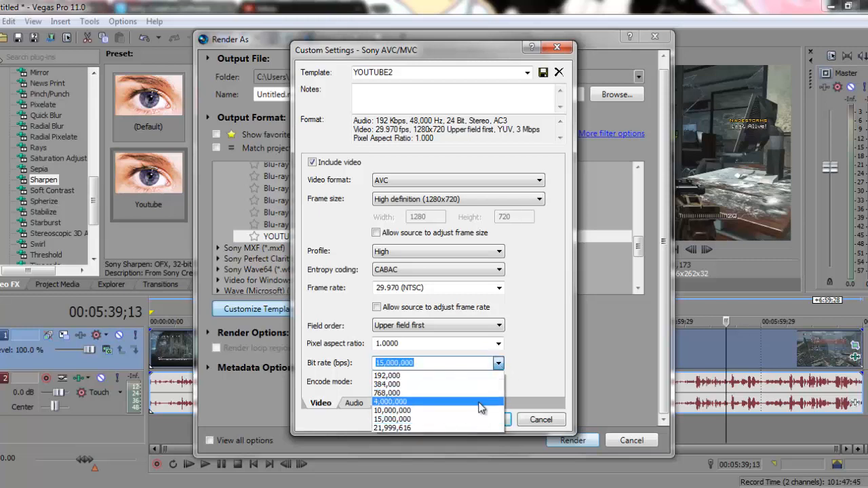
left_click(480, 404)
left_click(498, 382)
left_click(505, 394)
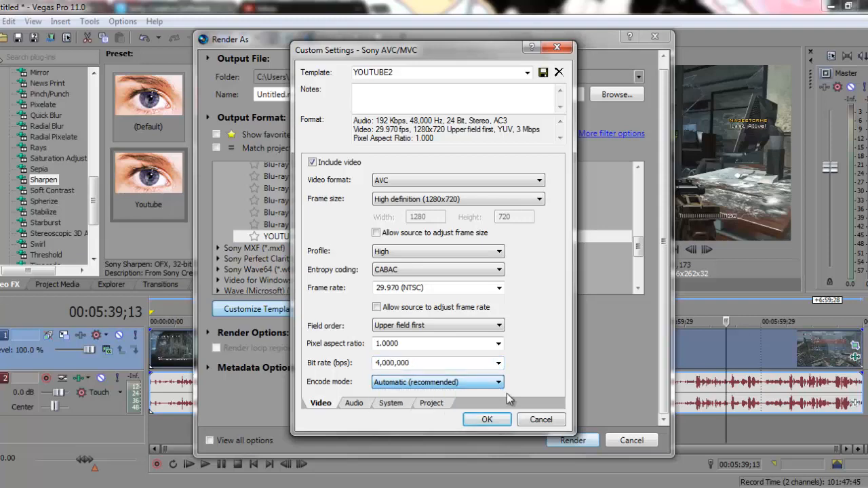
left_click(534, 422)
- Select the Youtube low template under Windows Media Video V11 and open its custom settings
scroll(451, 233, "down", 5)
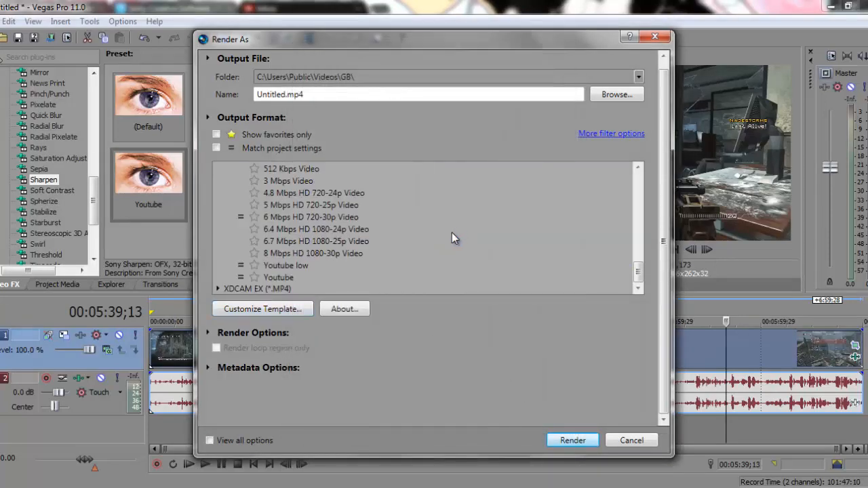
left_click(302, 276)
scroll(318, 231, "up", 3)
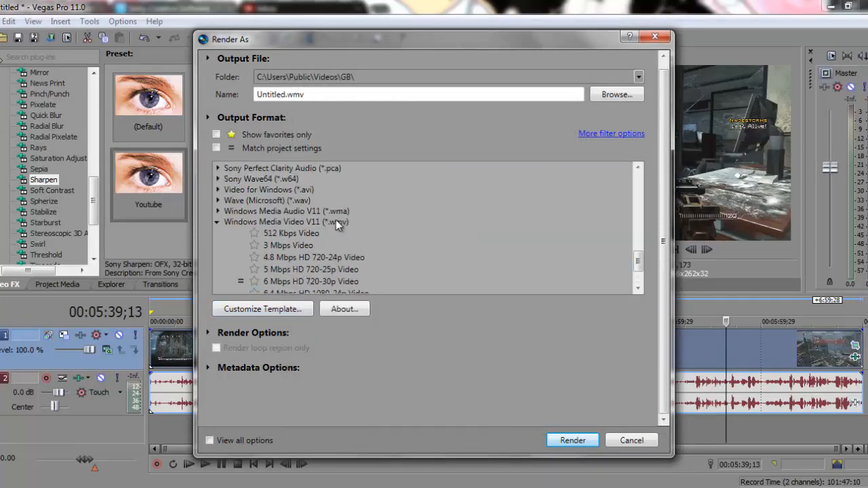
scroll(336, 223, "down", 3)
left_click(330, 264)
left_click(292, 309)
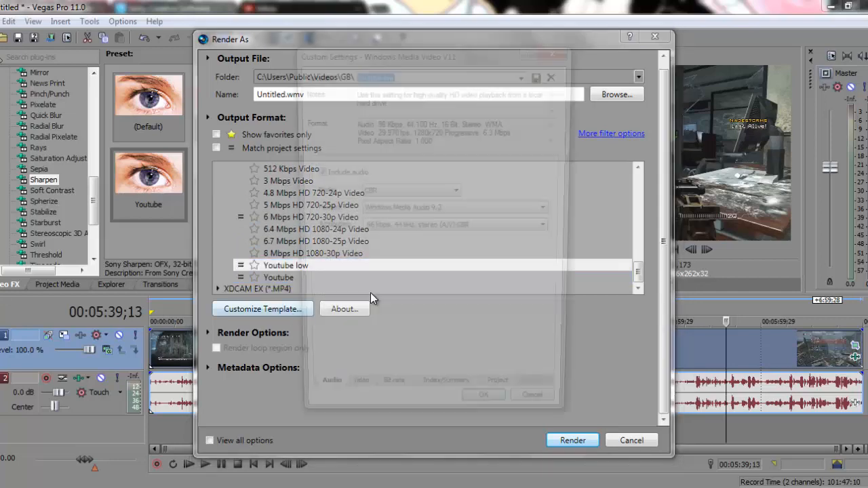
- Review the Youtube low template's video settings and Internet/LAN target bit rate, and leave the render setup without rendering
left_click(354, 401)
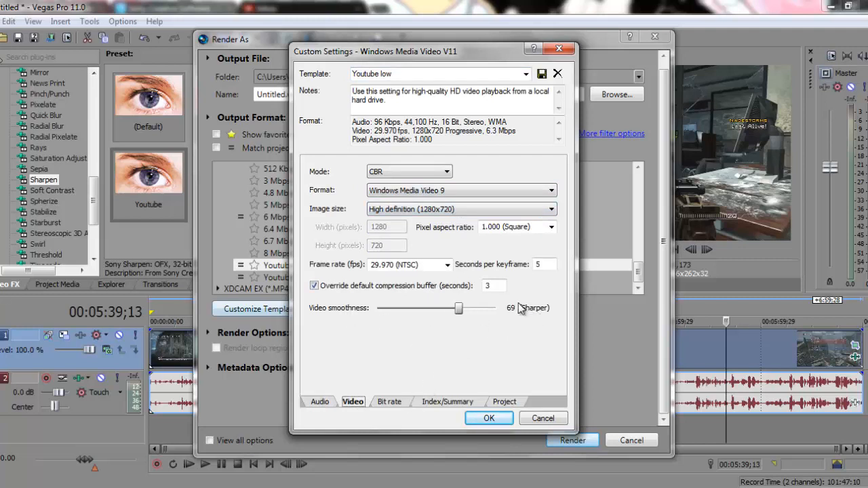
left_click(384, 402)
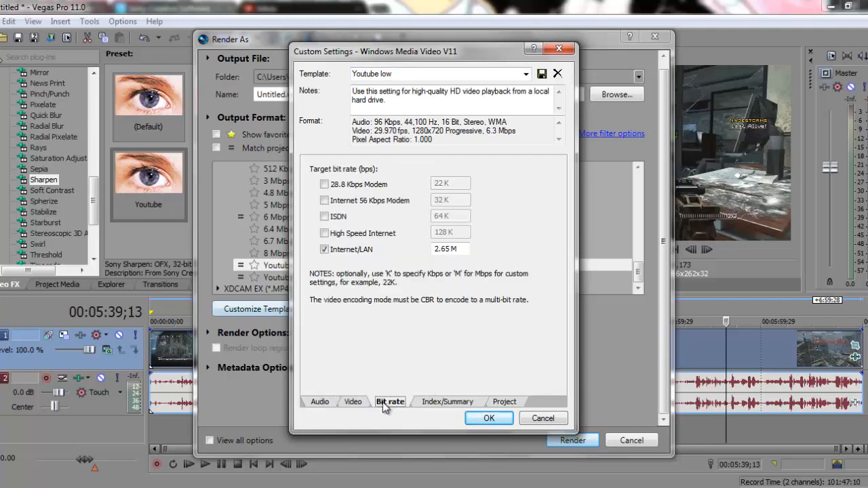
left_click(457, 249)
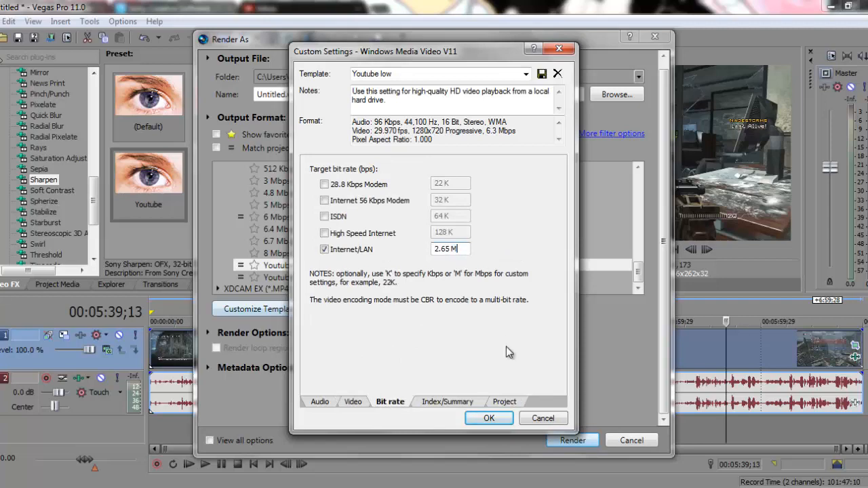
left_click(536, 418)
left_click(645, 441)
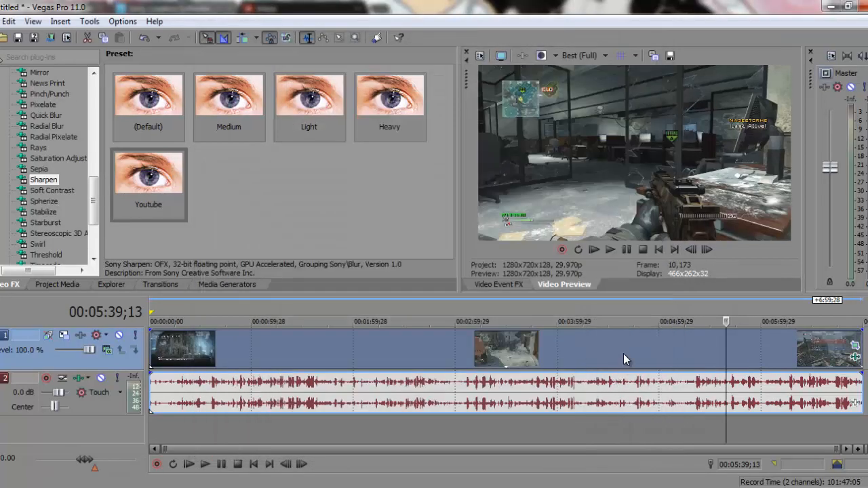
- Check the Disable resample option in the gameplay clip's video event properties and close them without applying changes
right_click(623, 354)
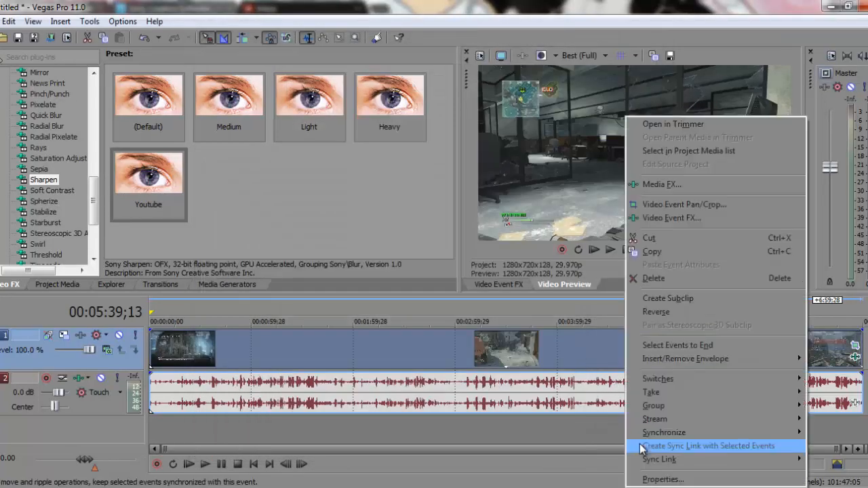
left_click(651, 474)
left_click(335, 216)
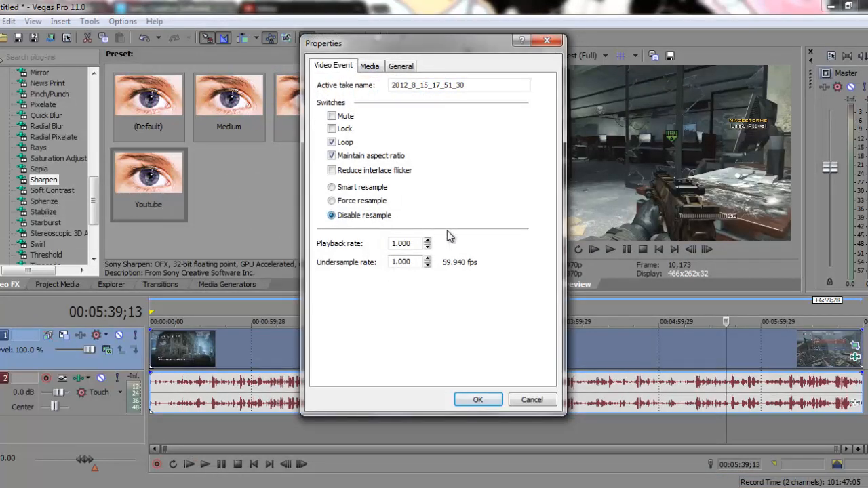
left_click(531, 400)
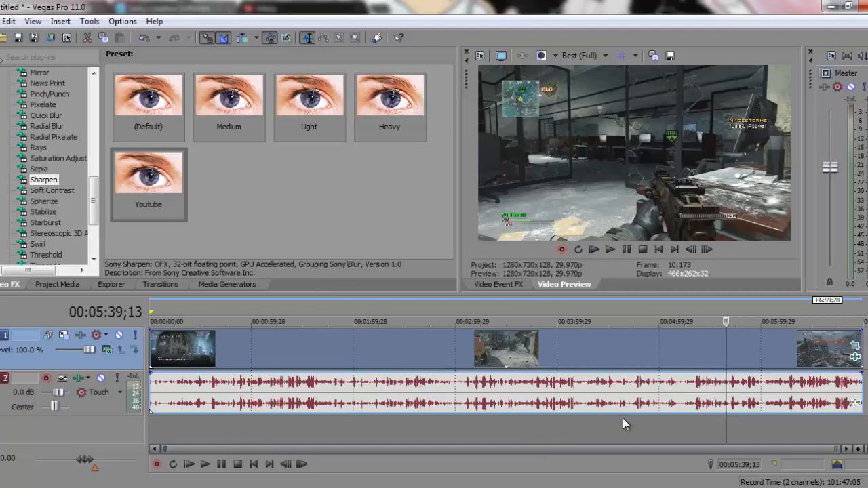
left_click(609, 487)
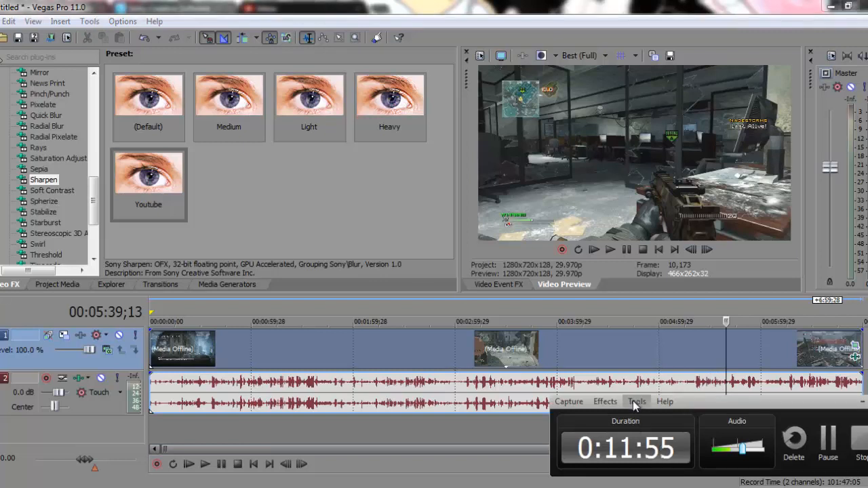